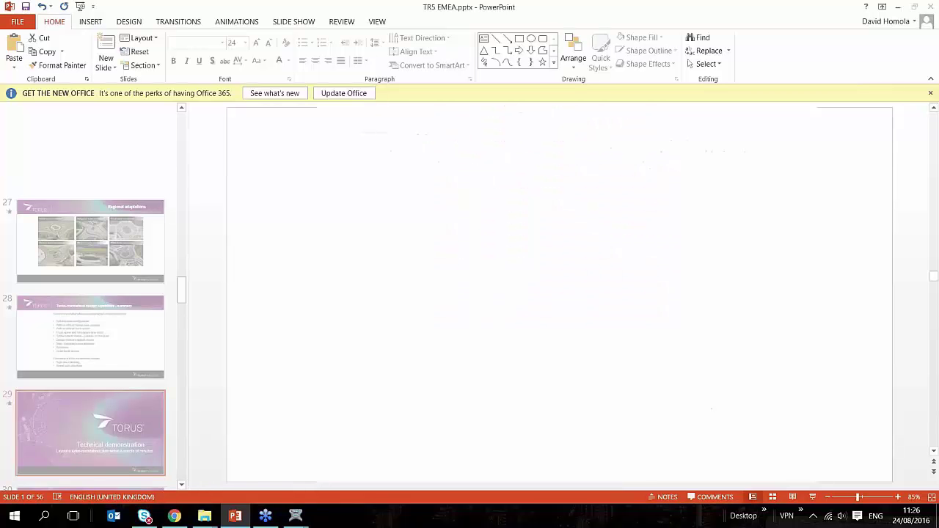
Step: Switch to the EMEA - turbo-rbt types.dwg drawing in AutoCAD Civil 3D and check the units in the TORUS program settings
mouse_move(296, 516)
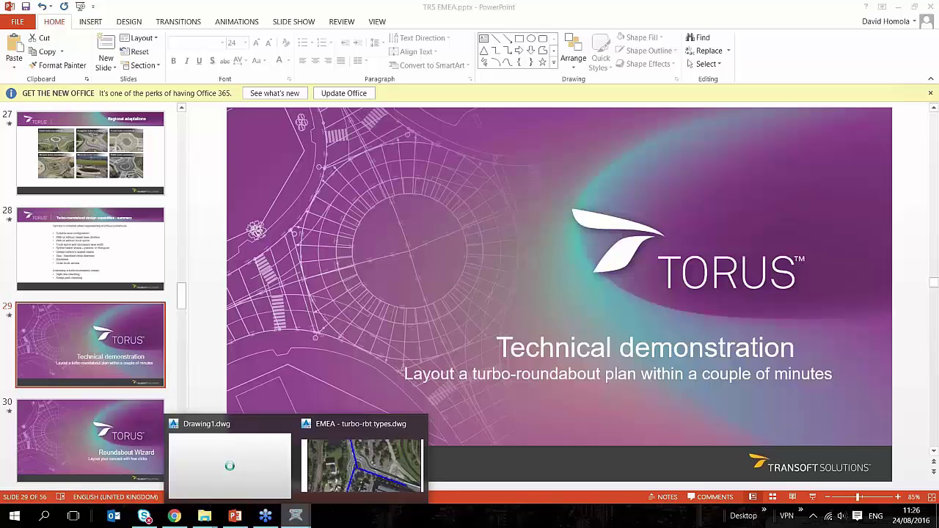
left_click(362, 459)
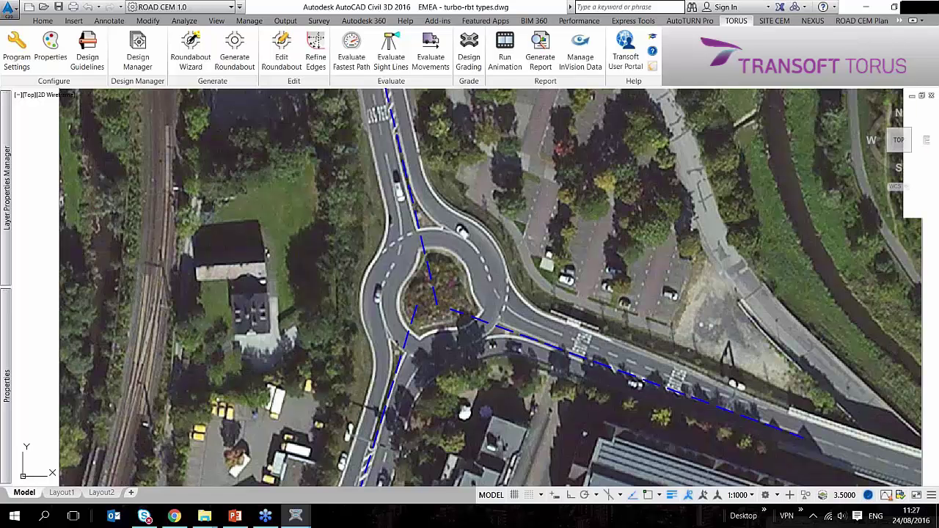
middle_click_drag(480, 237, 462, 237)
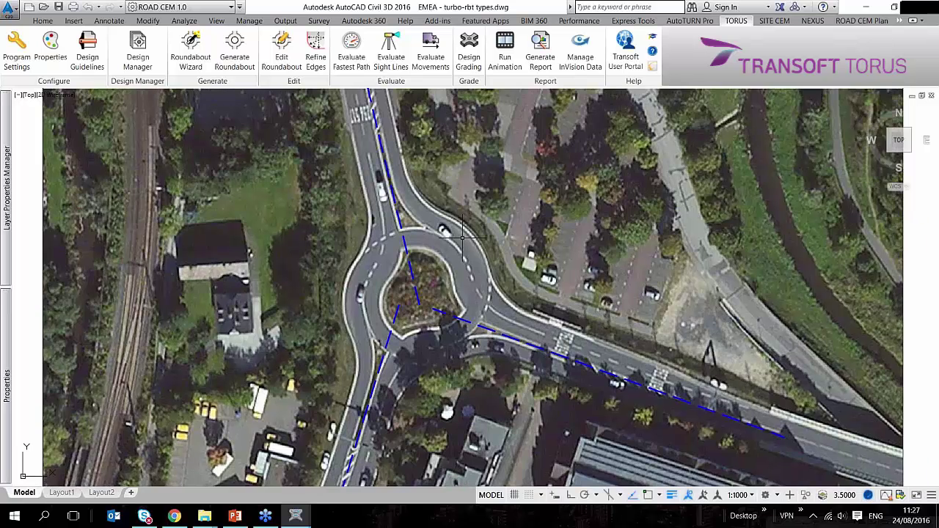
middle_click_drag(445, 333, 444, 322)
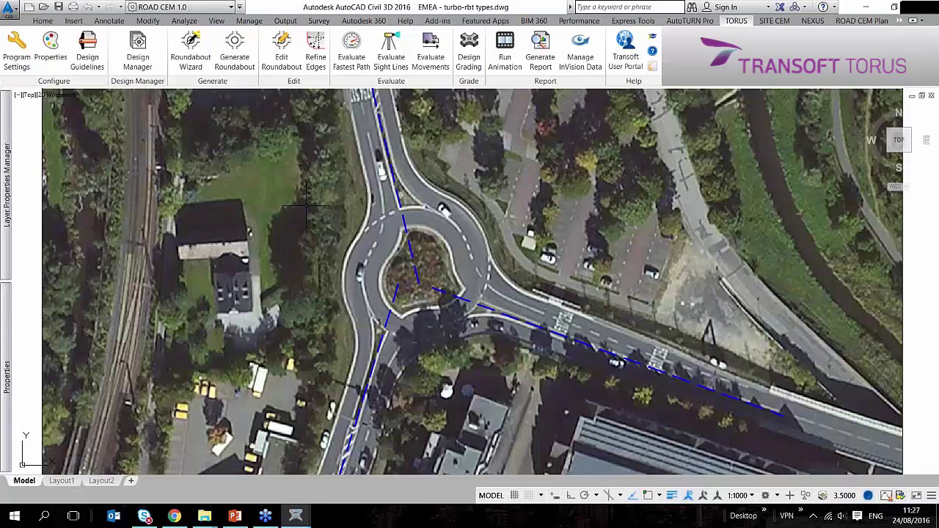
mouse_move(7, 185)
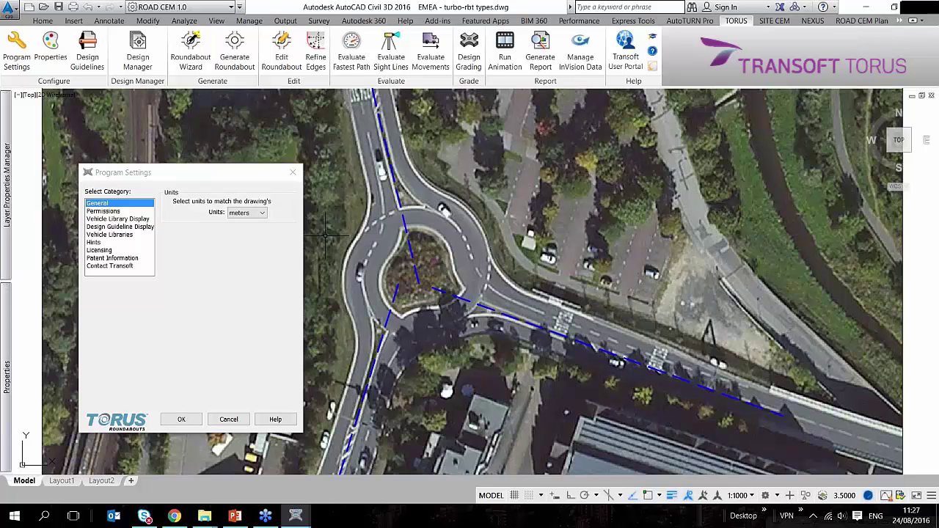
left_click(293, 171)
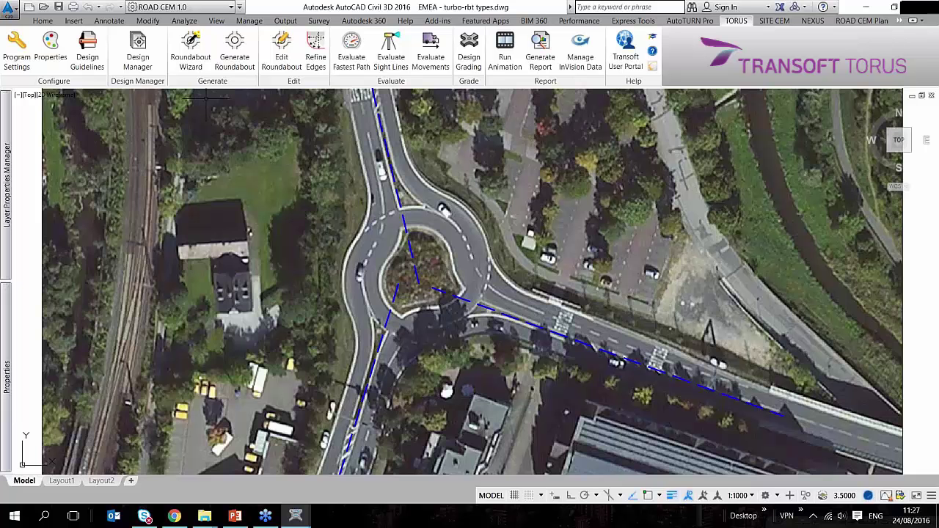
Step: Start the Roundabout Wizard with the Turbo Roundabout vehicle envelopes design method and 3 legs
left_click(190, 53)
left_click(165, 184)
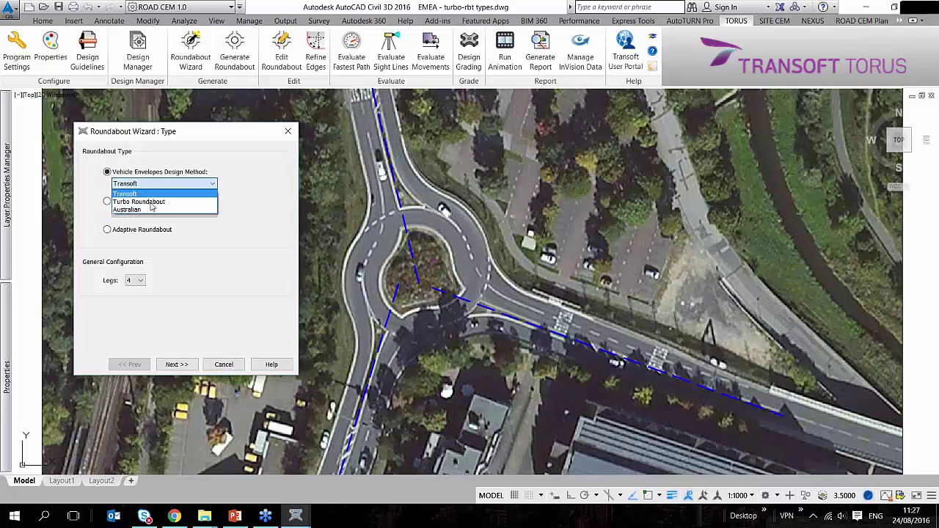
left_click(143, 201)
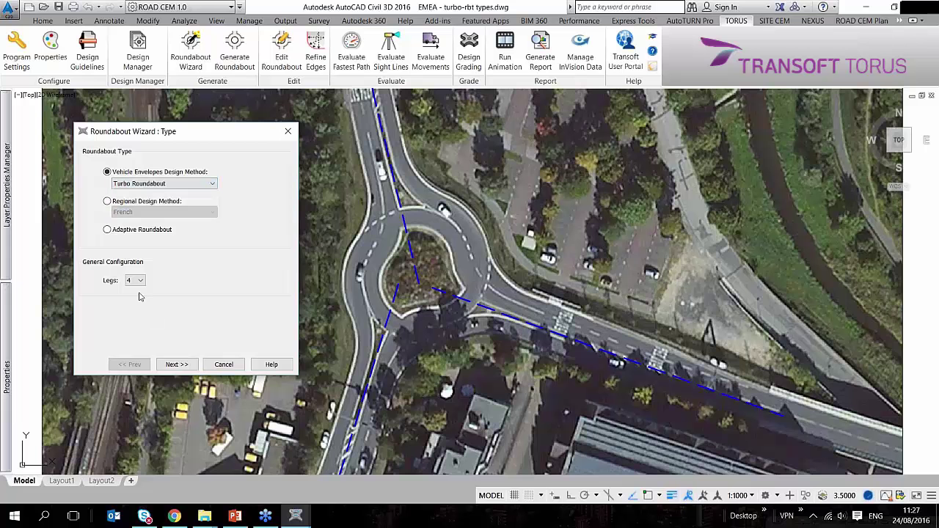
left_click(140, 297)
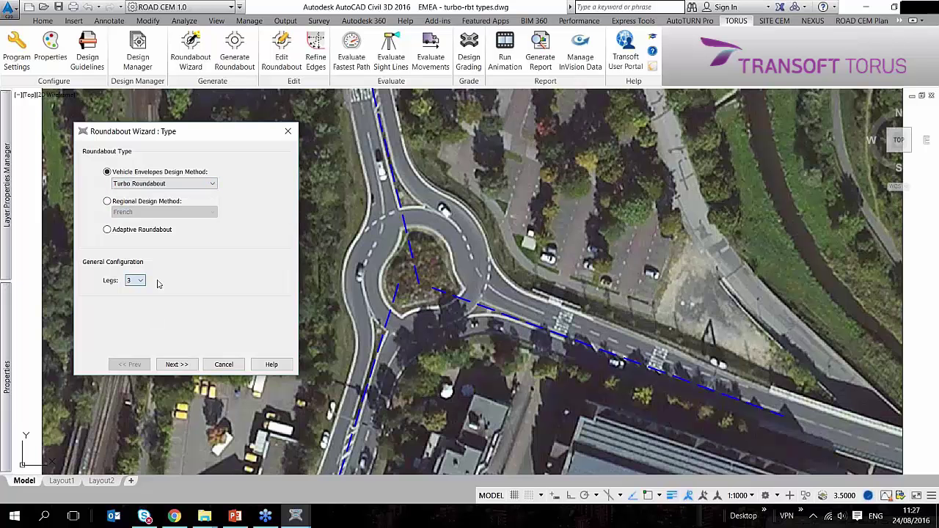
left_click(163, 183)
left_click(149, 296)
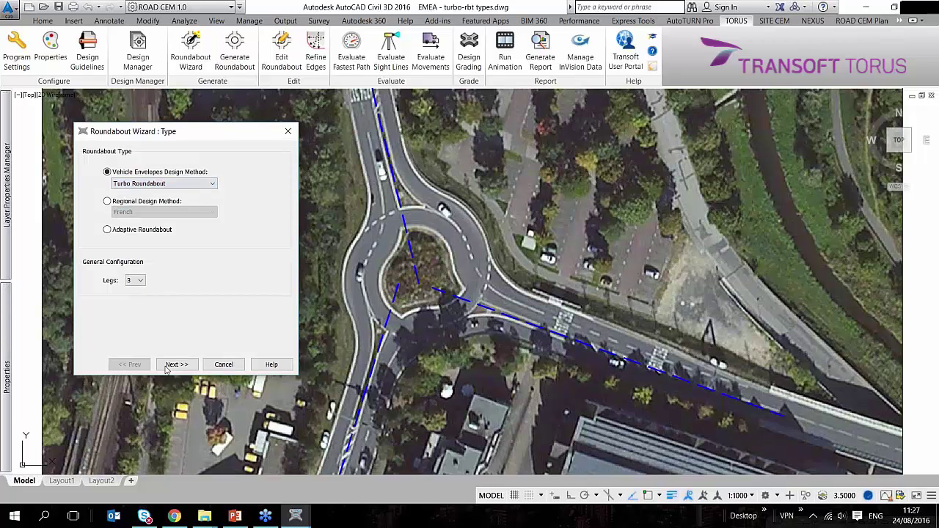
left_click(168, 365)
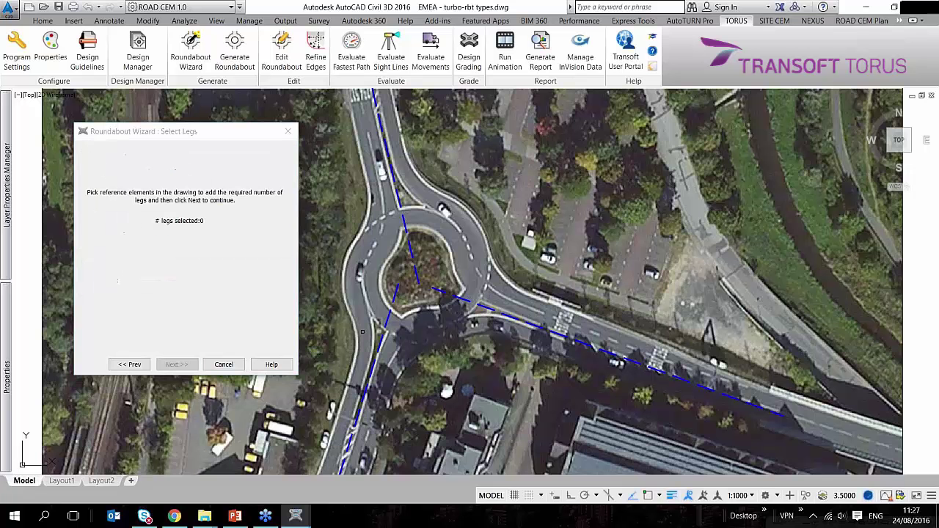
Step: Pick the three blue dashed road centerlines as the reference elements for the roundabout's legs and continue the wizard
left_click(370, 367)
left_click(412, 250)
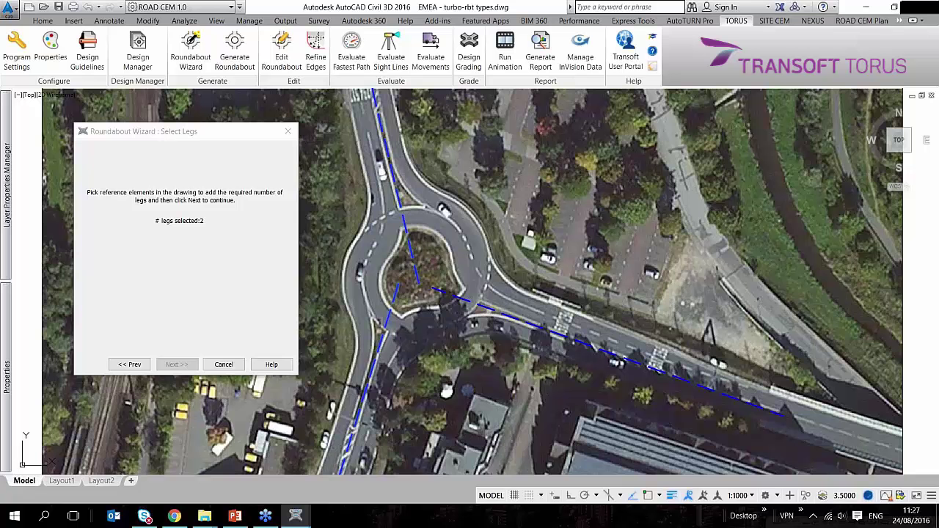
left_click(457, 299)
key("Return")
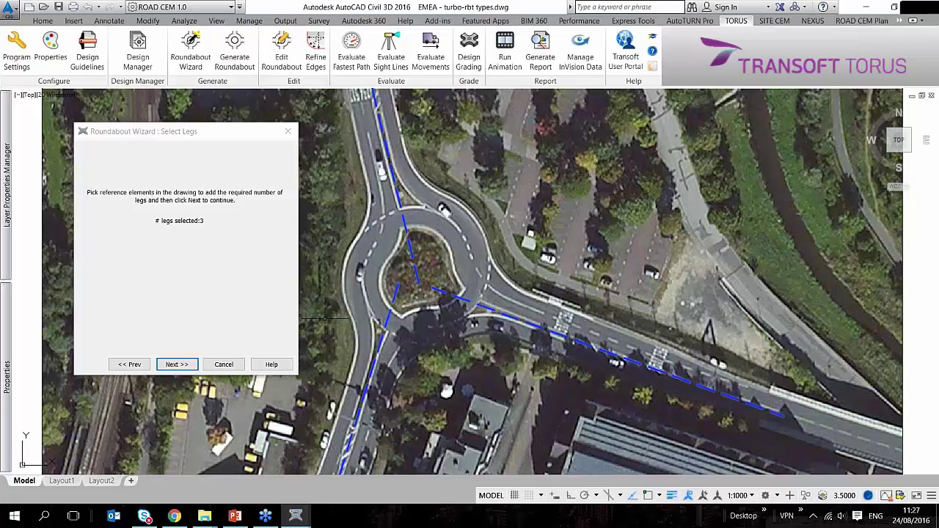
left_click(177, 365)
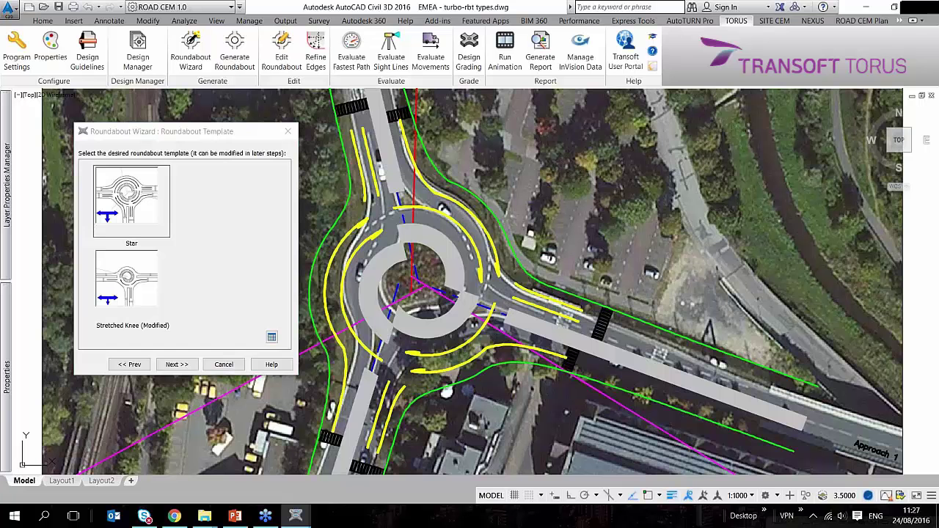
Step: Preview the Stretched Knee (Modified) template, but choose the Star roundabout template and continue to the orientation settings
left_click(152, 290)
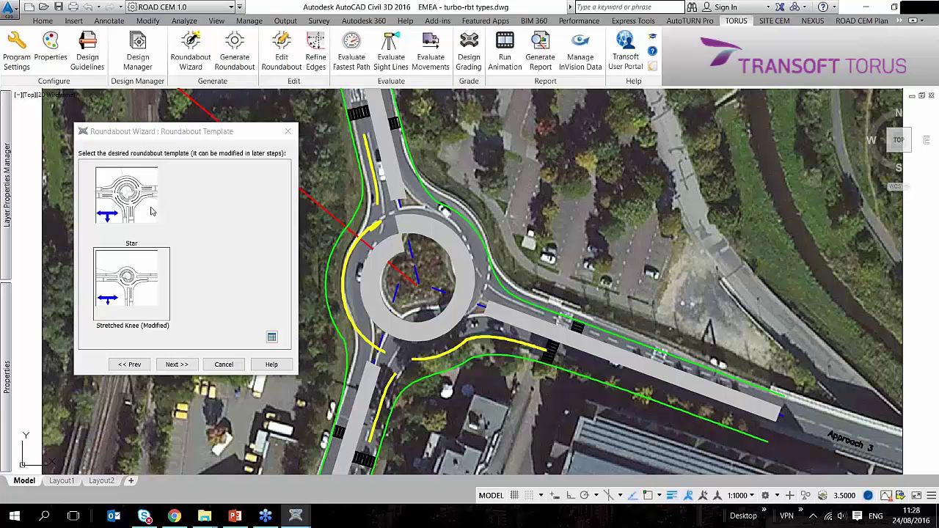
left_click(152, 212)
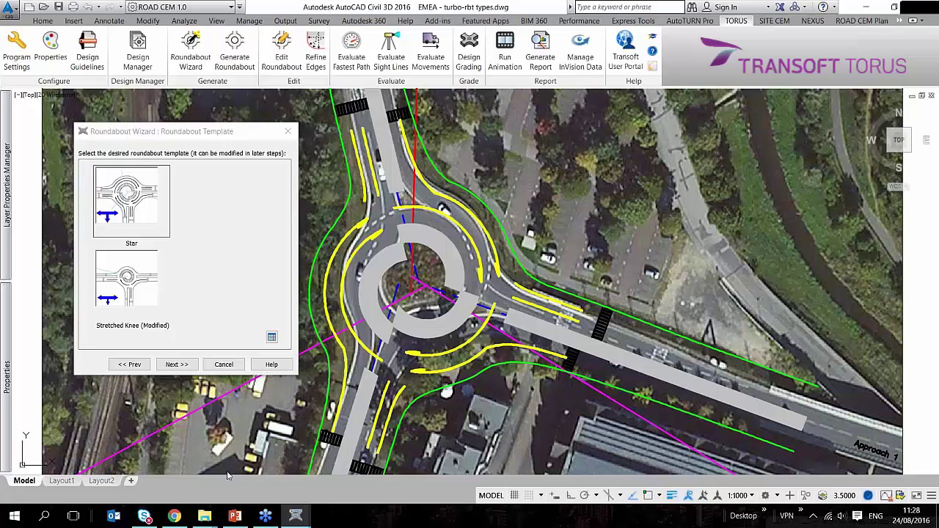
left_click(177, 364)
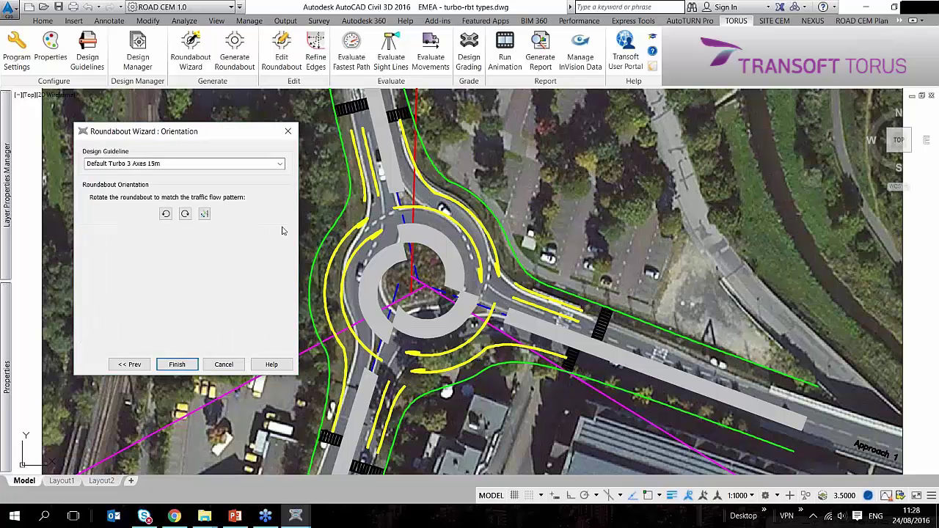
Step: Apply the _German_turbo-rbt design guideline to the roundabout and finish the wizard
left_click(280, 164)
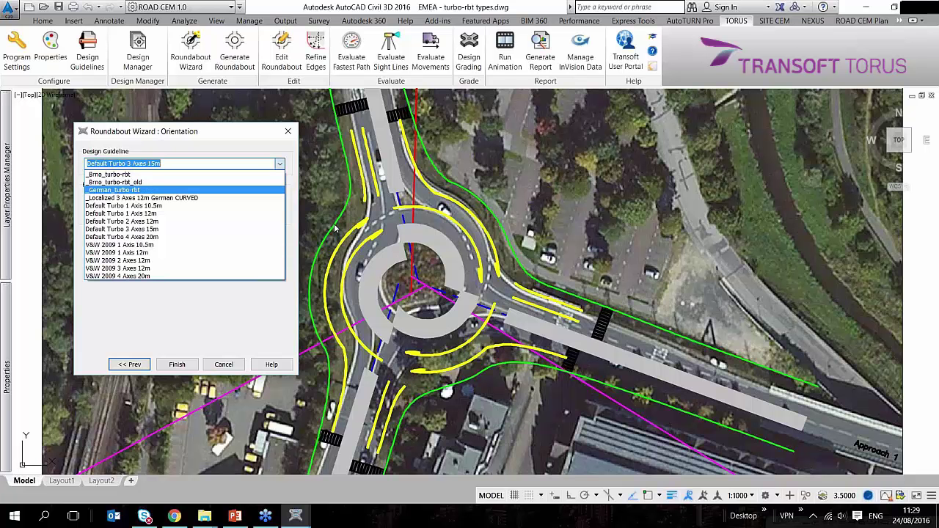
key("Down")
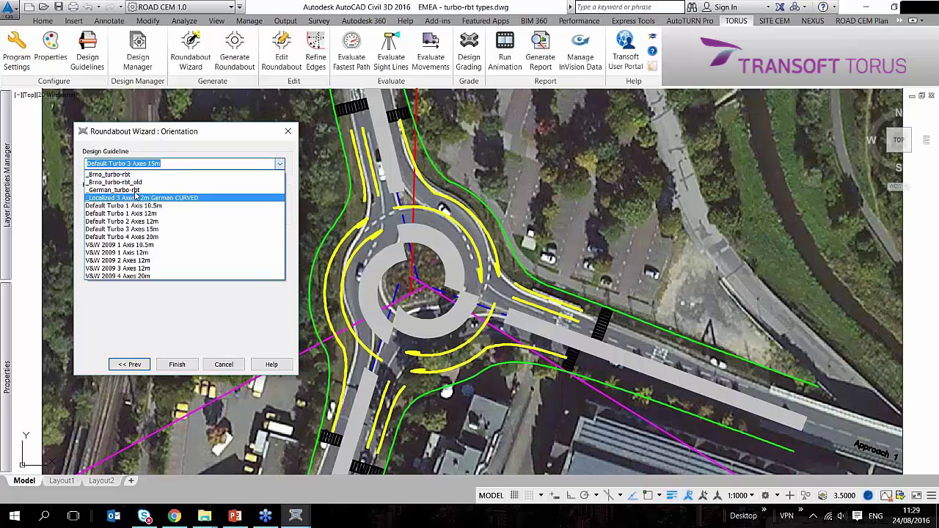
key("Up")
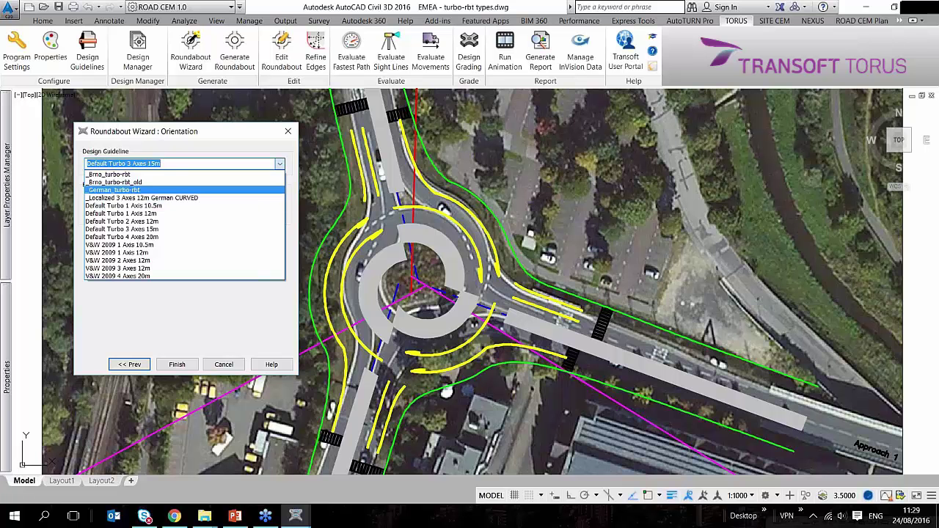
key("Return")
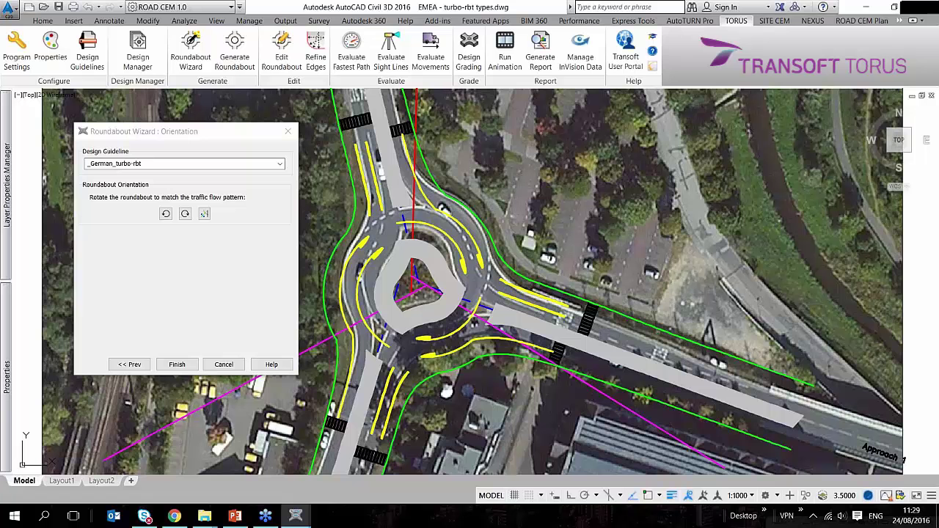
left_click(189, 367)
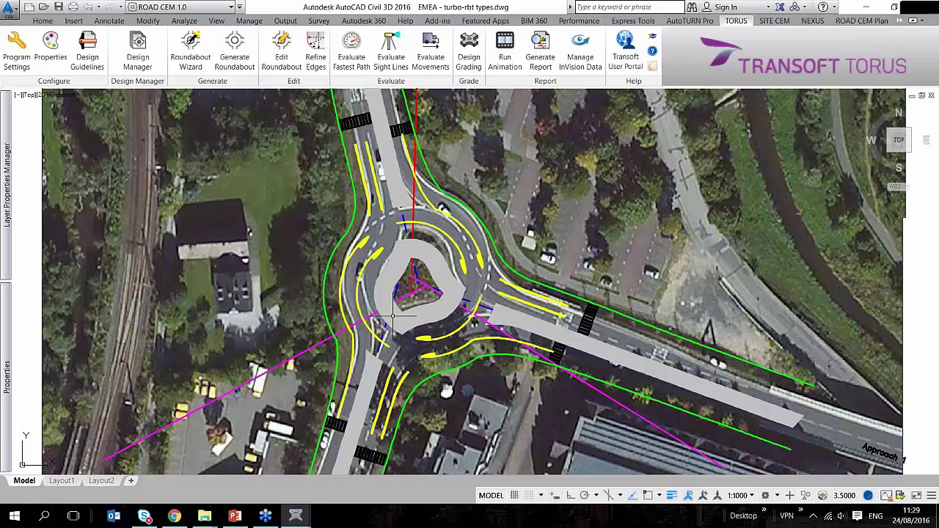
Step: Increase the fade of the aerial background image beneath the roundabout
mouse_move(392, 317)
middle_mouse_down()
mouse_move(396, 303)
mouse_move(366, 331)
middle_mouse_up()
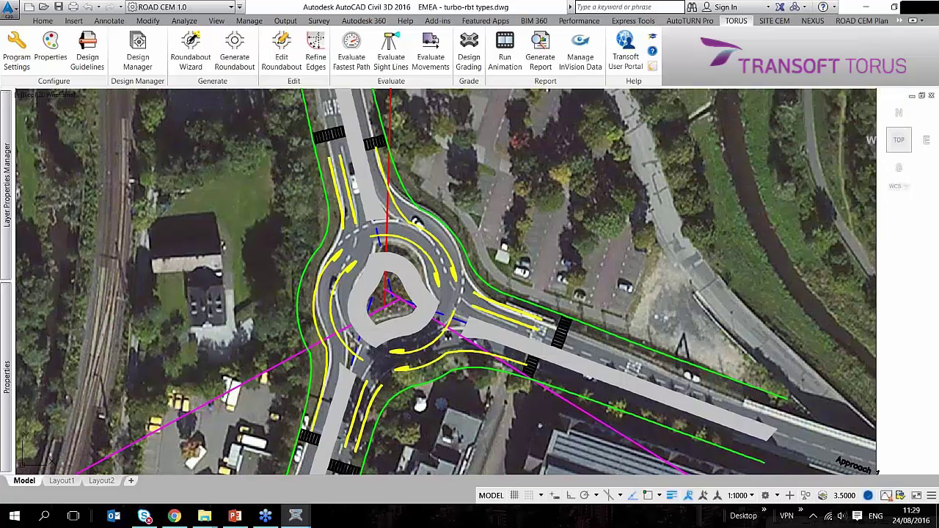
scroll(397, 264, "down", 3)
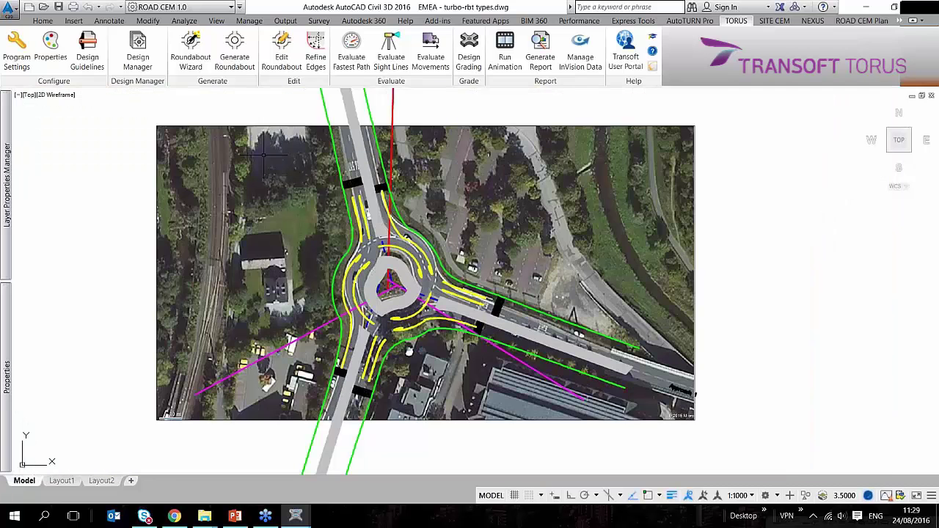
left_click(176, 126)
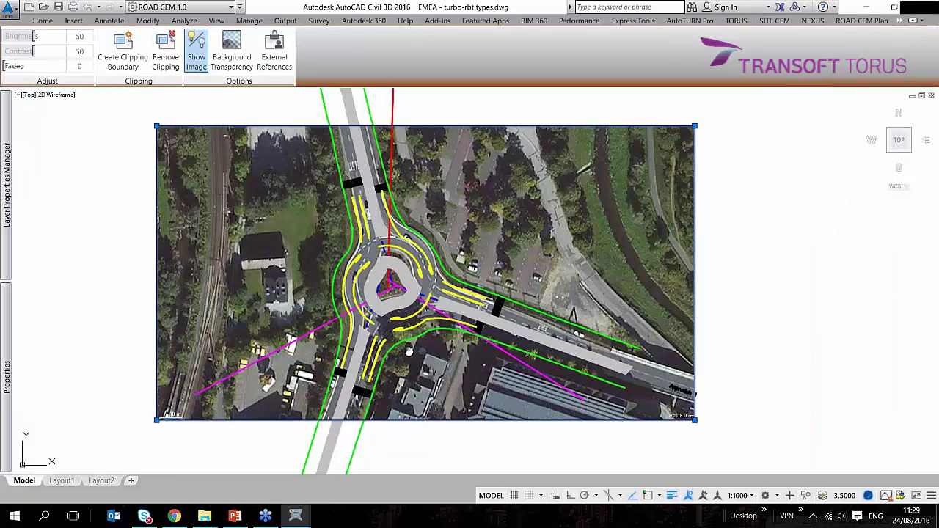
left_click_drag(18, 66, 25, 66)
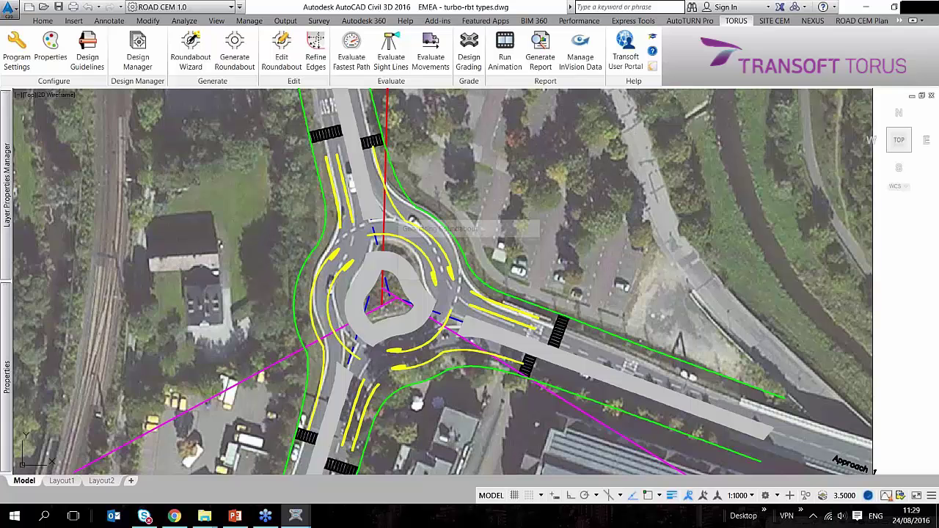
Step: Open the roundabout for editing and remove the truck apron around its central island
double_click(400, 217)
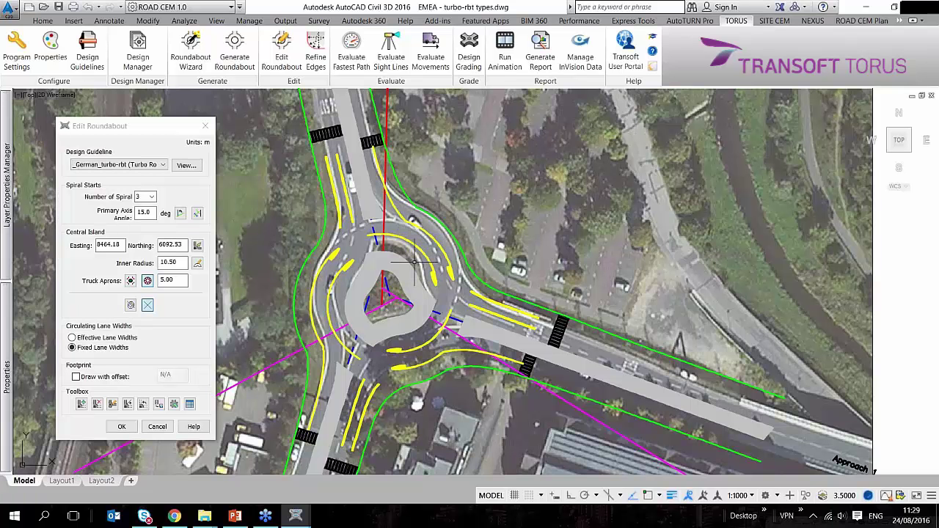
left_click(148, 280)
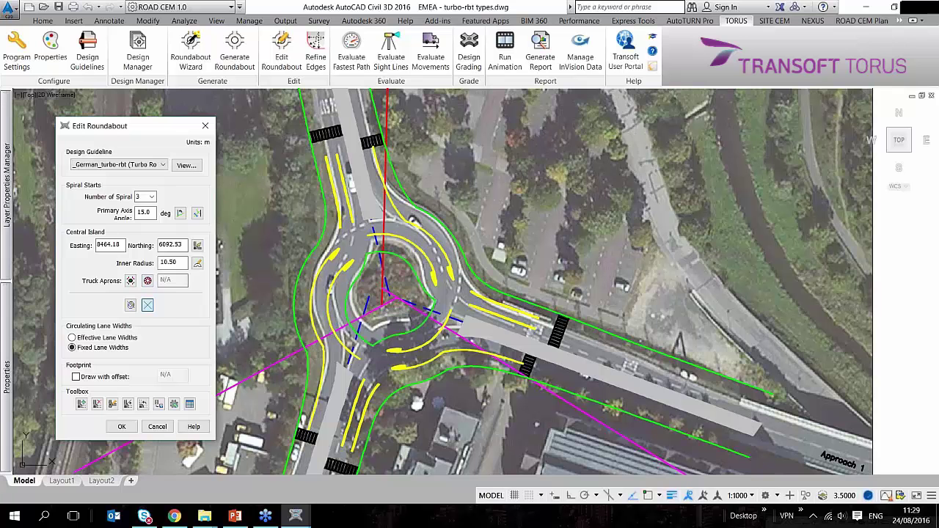
Step: Edit the roundabout's legs and reduce the number of entry lanes to 2 on each approach
double_click(387, 331)
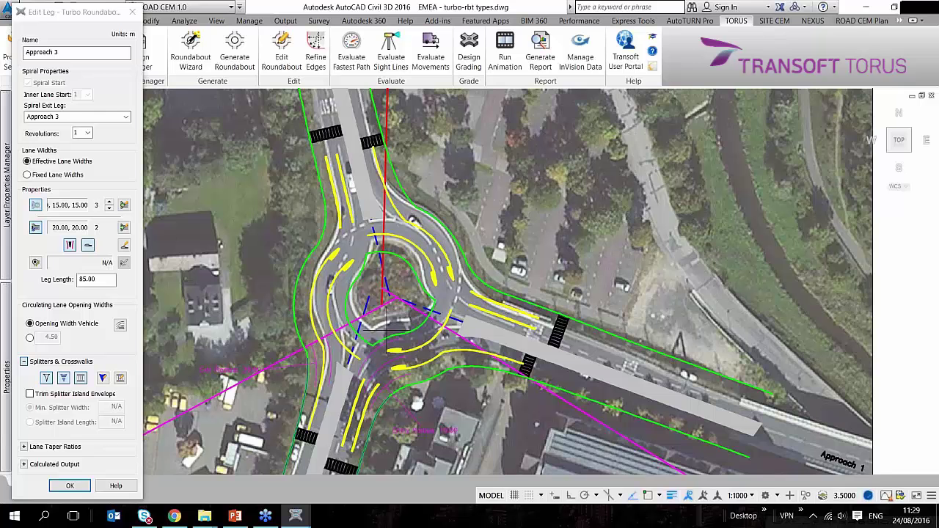
middle_click_drag(256, 307, 273, 268)
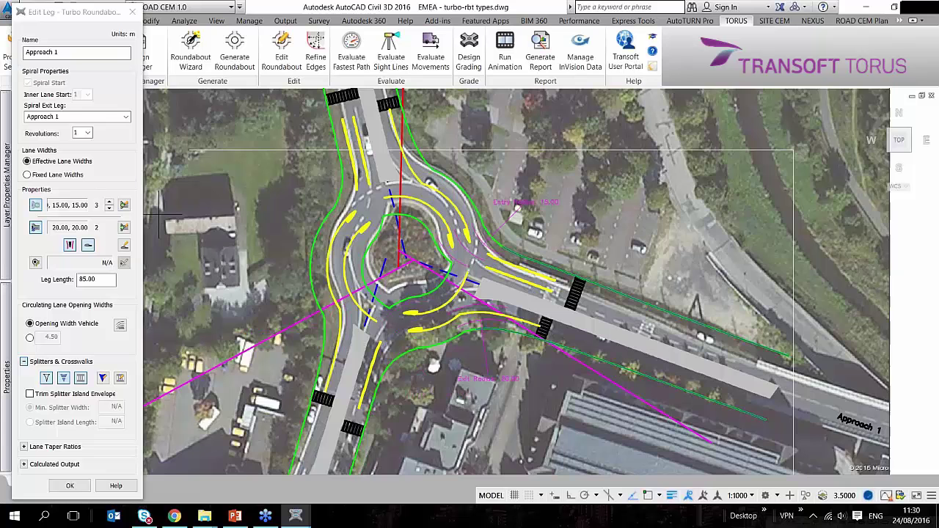
middle_click_drag(406, 186, 395, 257)
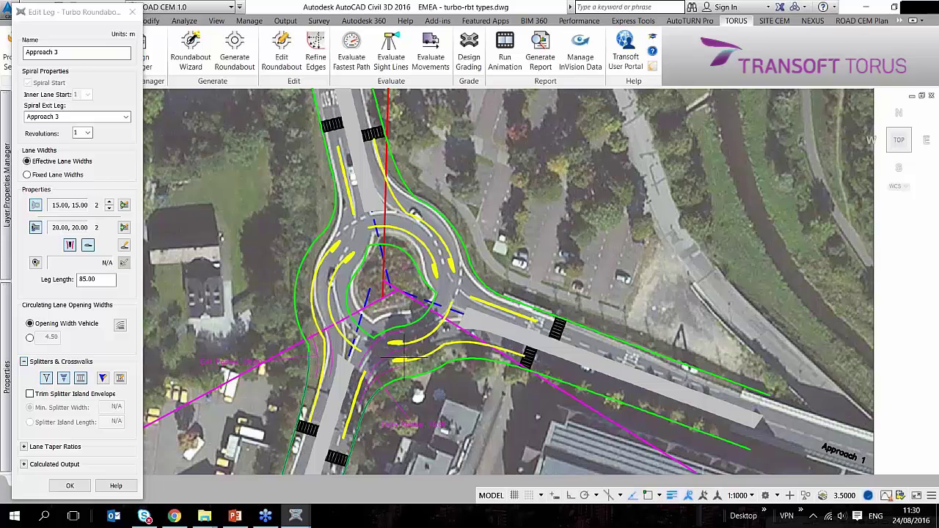
Step: Examine how the roundabout outline and the full length of its approach legs fit the aerial image
middle_click_drag(397, 328, 400, 323)
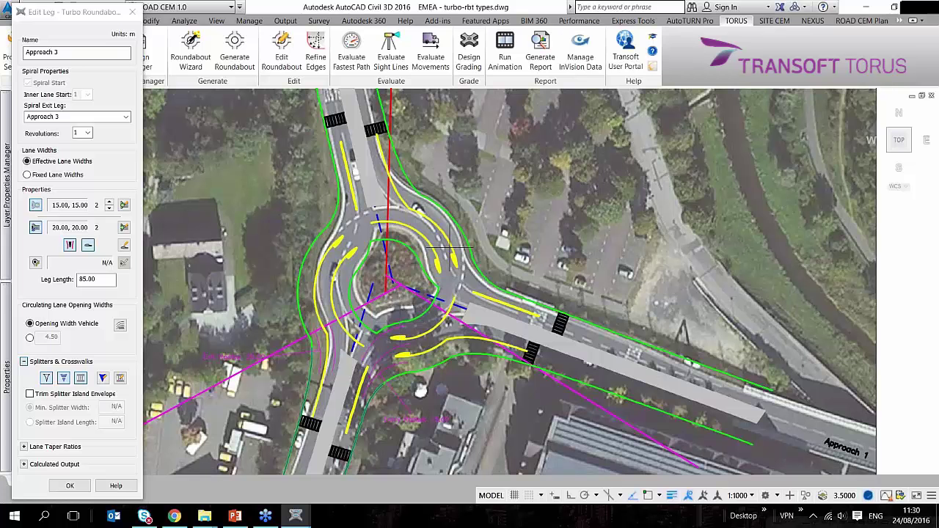
middle_click_drag(450, 247, 455, 237)
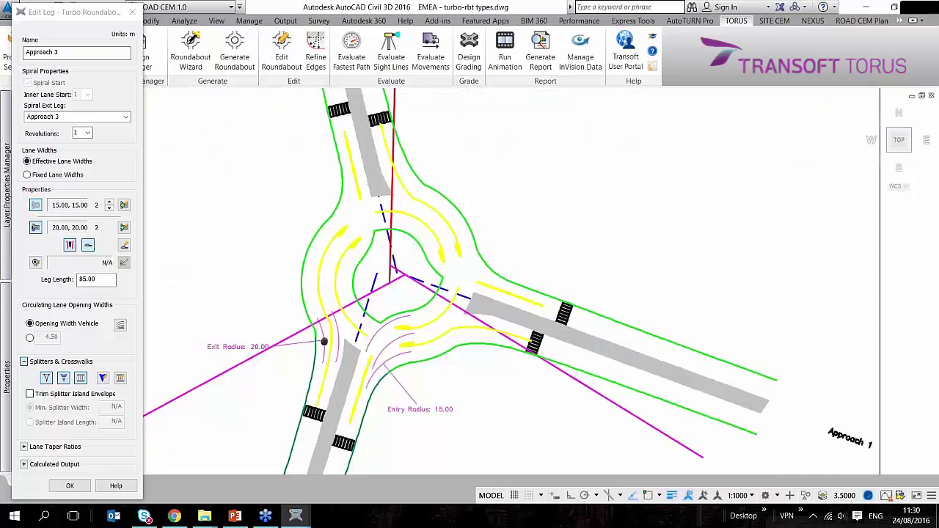
middle_click_drag(324, 341, 385, 15)
scroll(329, 409, "up", 1)
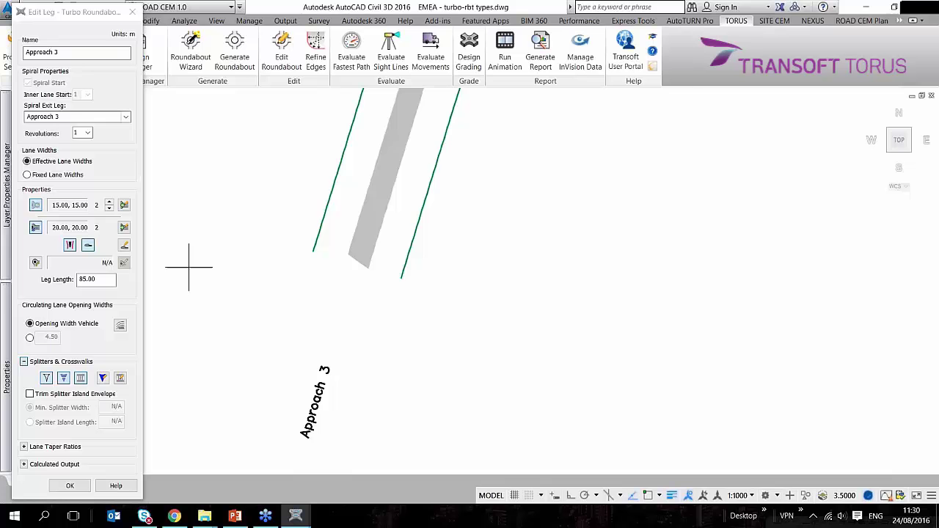
scroll(189, 267, "down", 2)
middle_click_drag(244, 297, 298, 417)
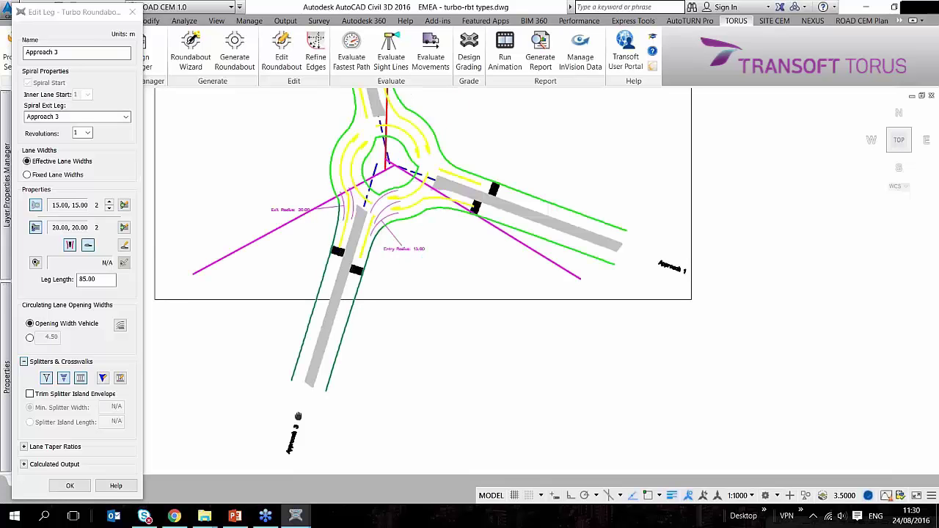
scroll(365, 235, "up", 2)
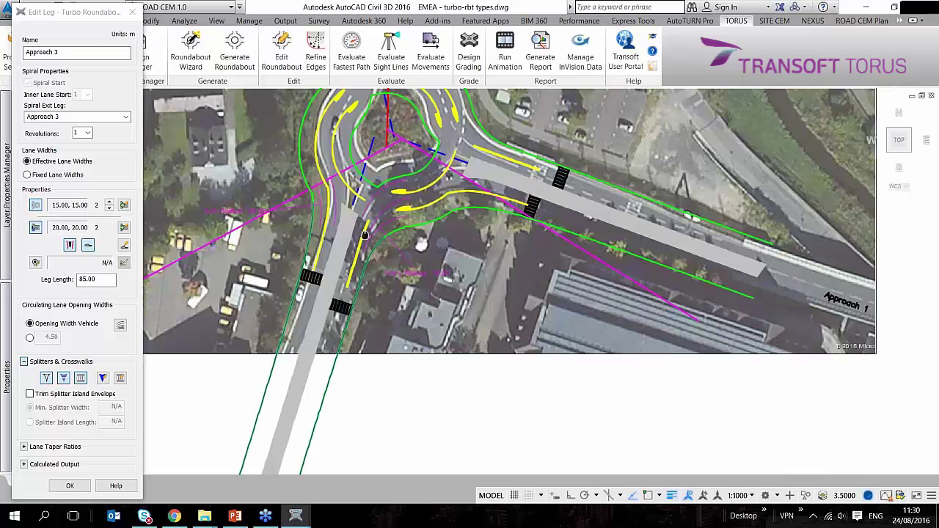
middle_click_drag(364, 235, 357, 286)
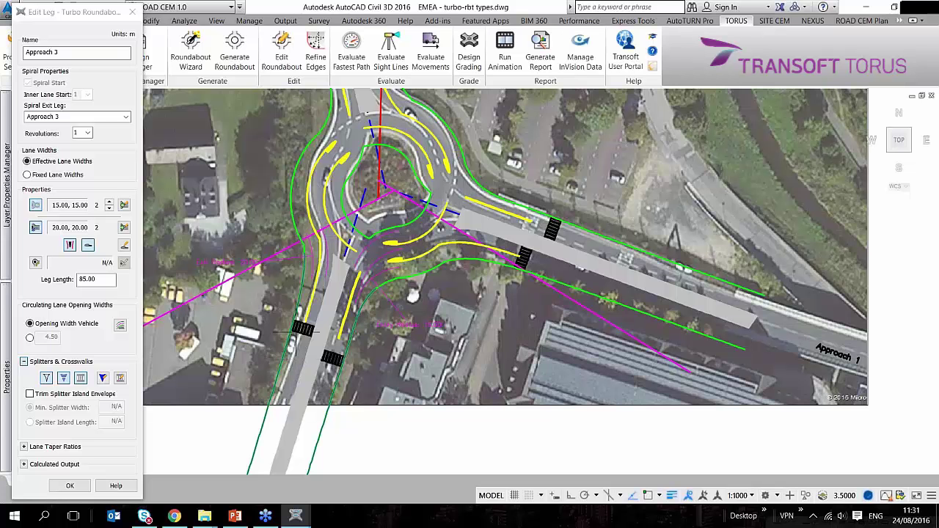
mouse_move(303, 247)
middle_mouse_down()
mouse_move(317, 185)
mouse_move(312, 279)
middle_mouse_up()
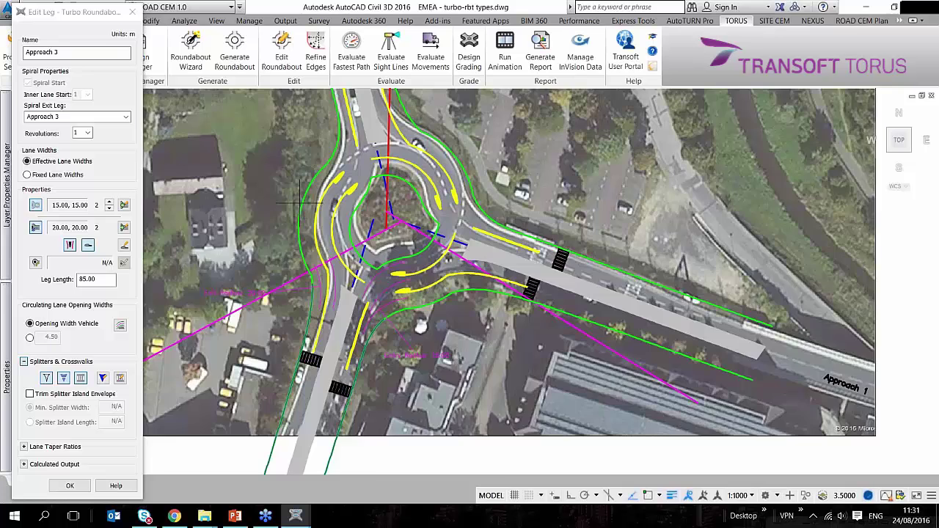
middle_click_drag(562, 195, 523, 279)
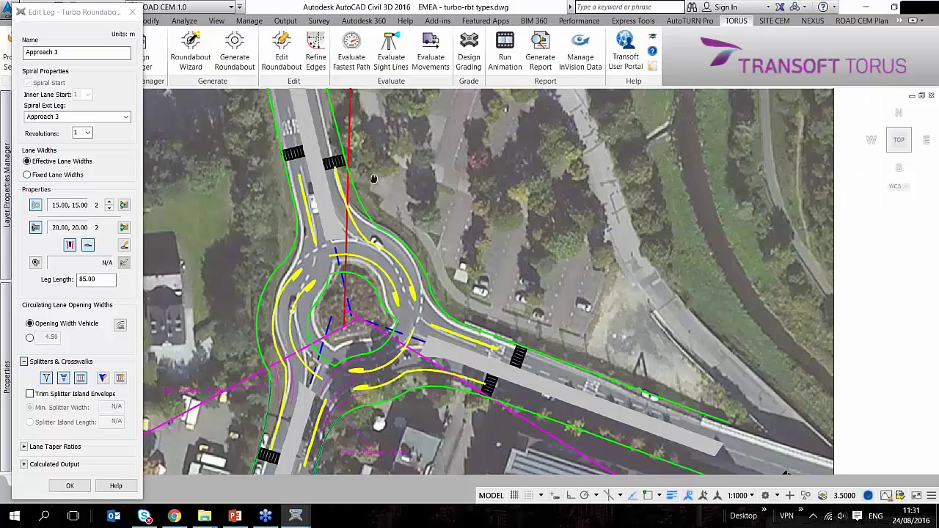
scroll(374, 178, "down", 2)
middle_click_drag(349, 92, 413, 254)
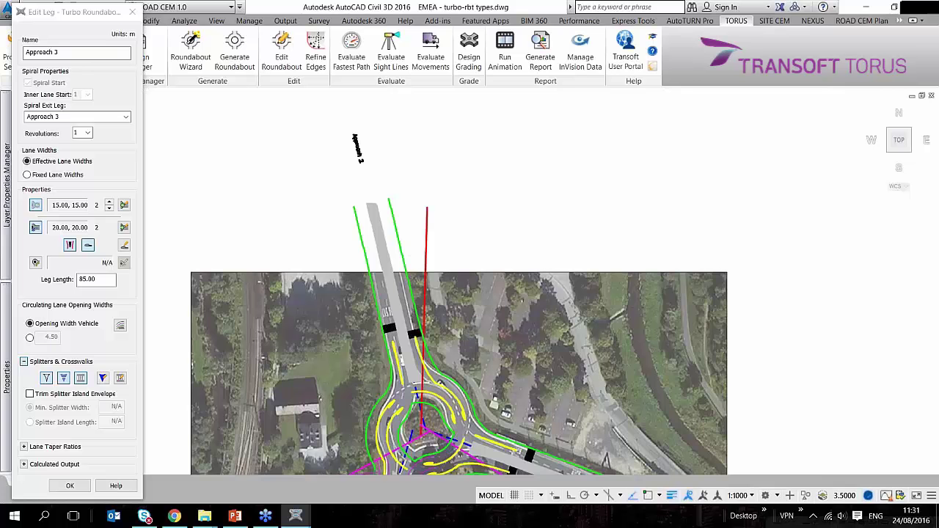
middle_click_drag(425, 281, 397, 179)
scroll(400, 406, "up", 2)
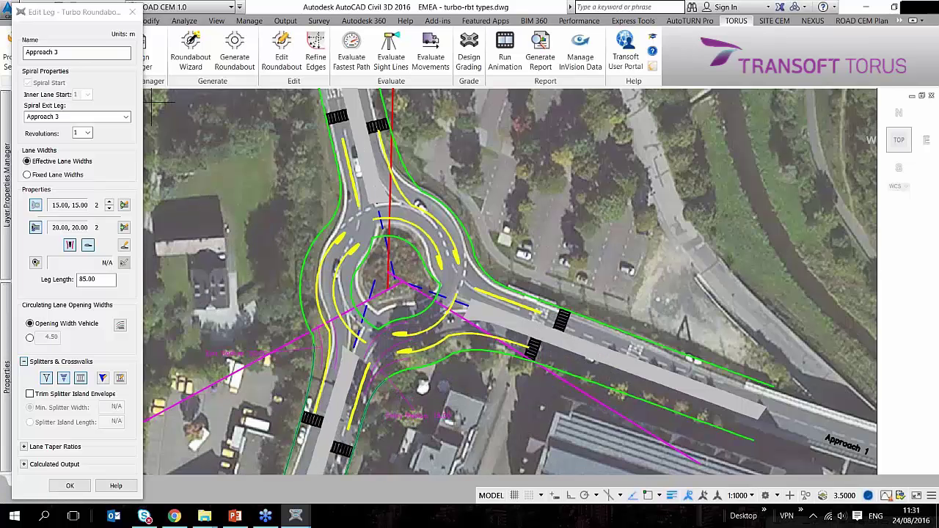
Step: Set the spiral exit leg of Approach 3 to Approach 2
left_click(126, 118)
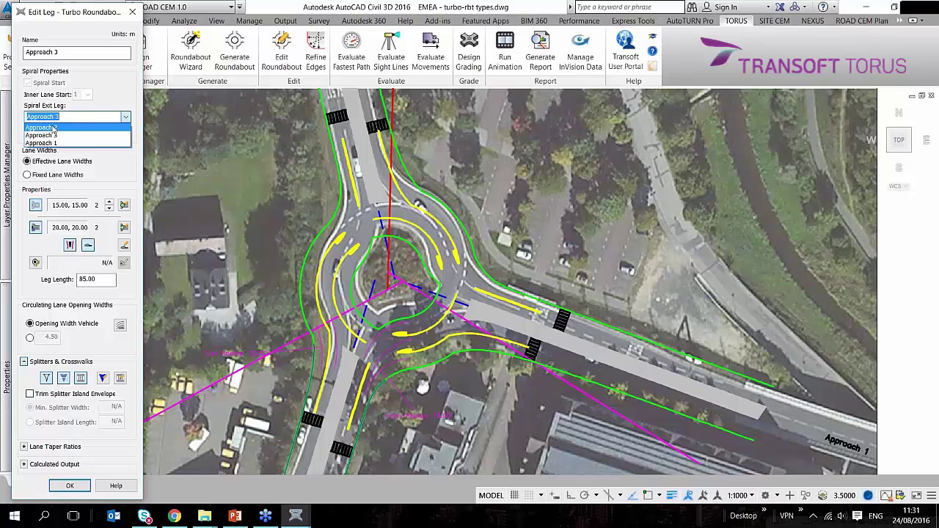
left_click(94, 127)
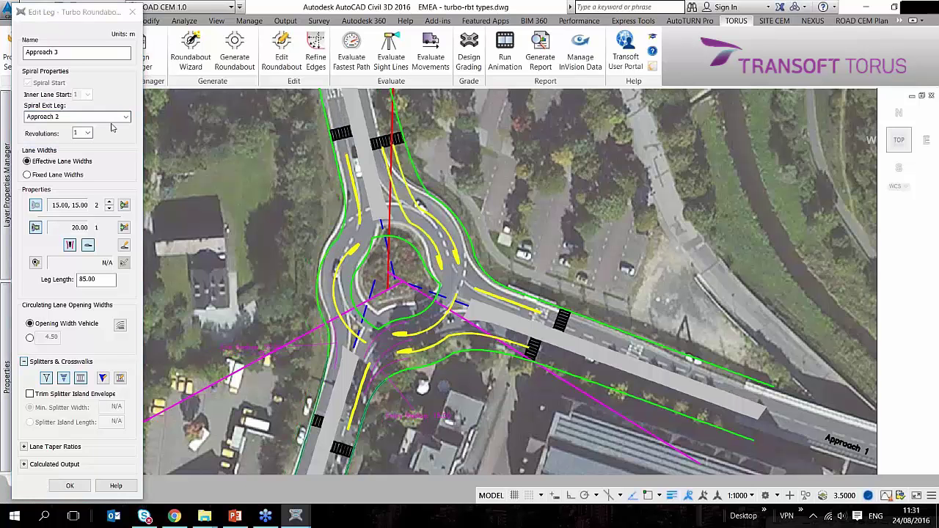
left_click(78, 489)
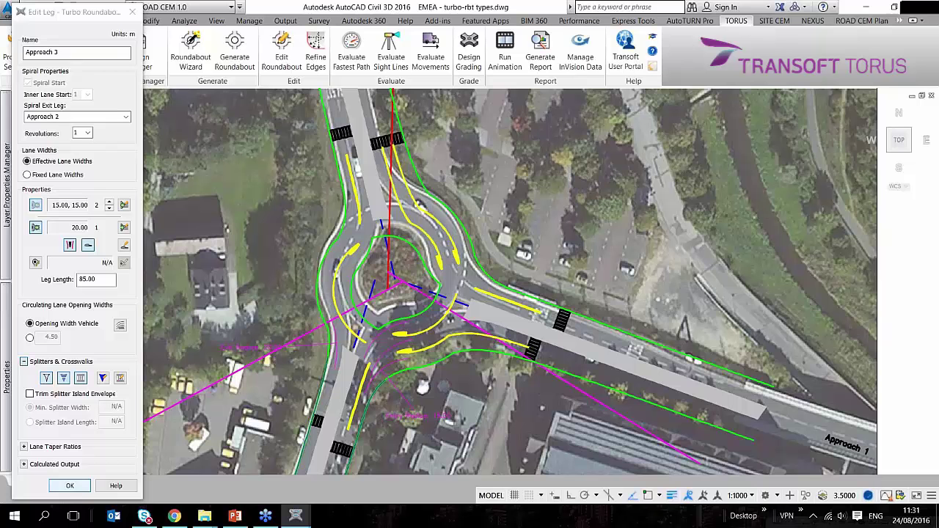
Step: Set the spiral exit leg of Approach 1 to Approach 3 and that of Approach 2 to Approach 1
left_click(102, 117)
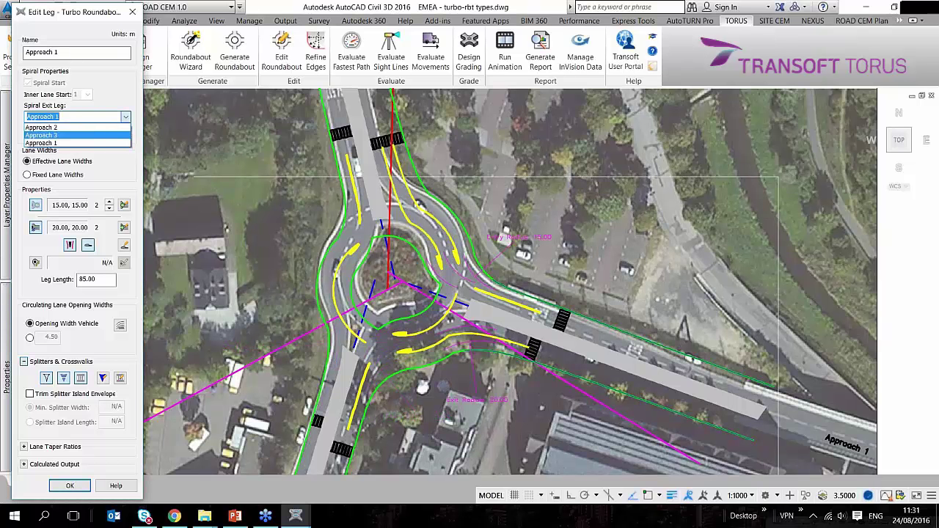
left_click(77, 135)
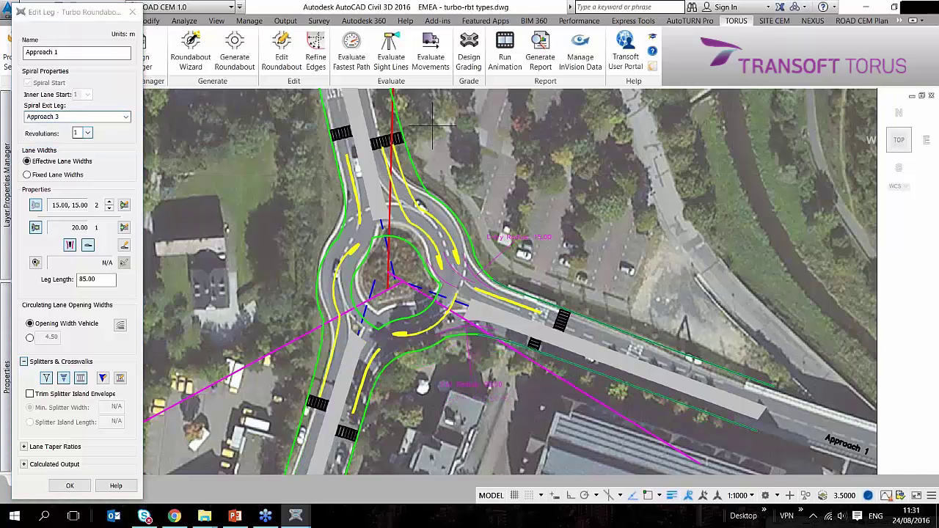
left_click(432, 125)
left_click(81, 117)
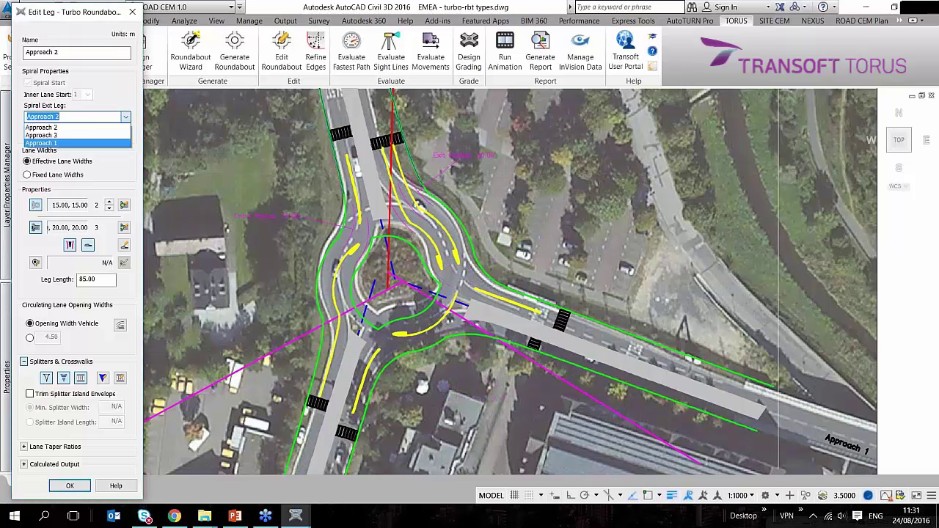
key("Return")
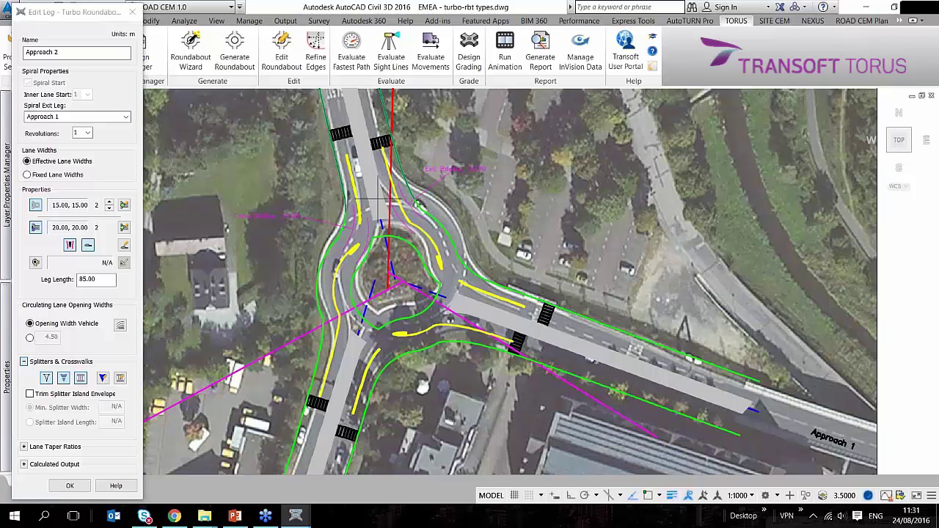
Step: Reduce the number of exit lanes to 1 on each of the three approach legs
middle_click_drag(391, 319, 387, 276)
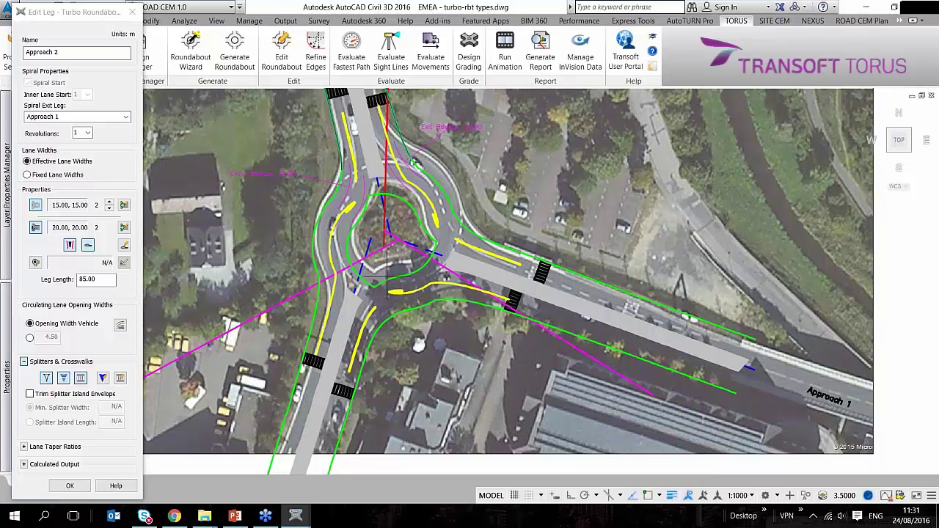
scroll(360, 258, "up", 2)
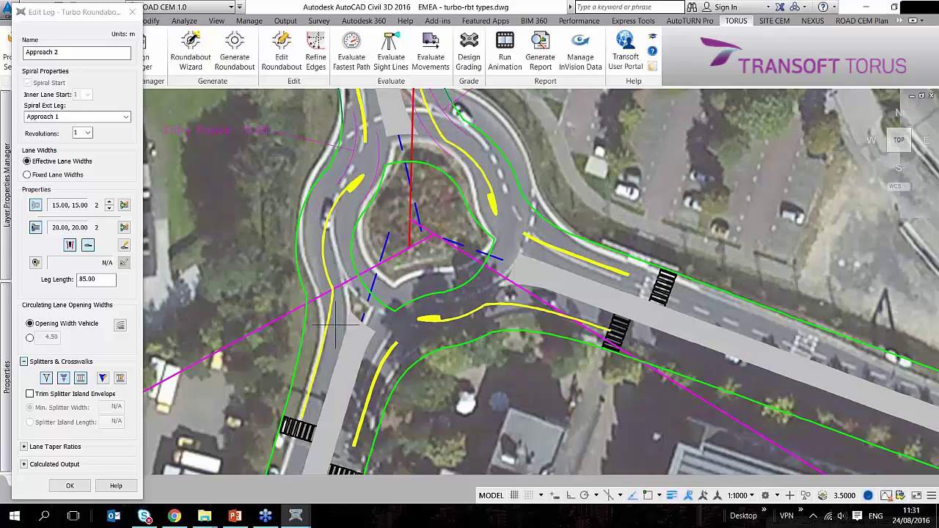
middle_click_drag(336, 327, 338, 231)
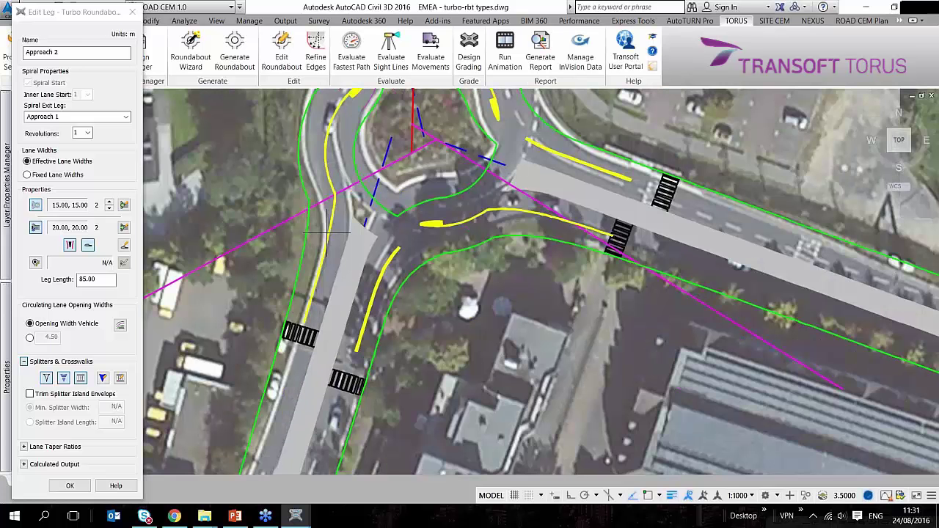
middle_click_drag(328, 233, 306, 316)
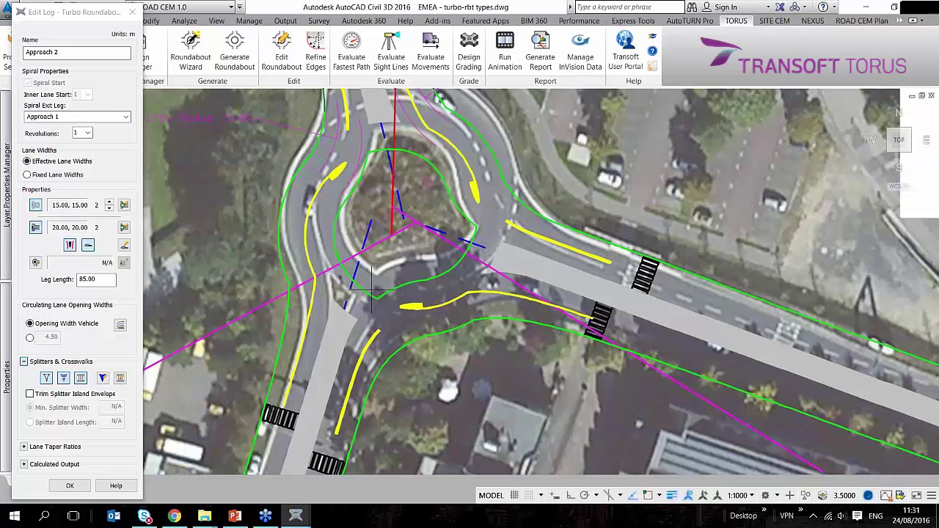
scroll(356, 301, "down", 2)
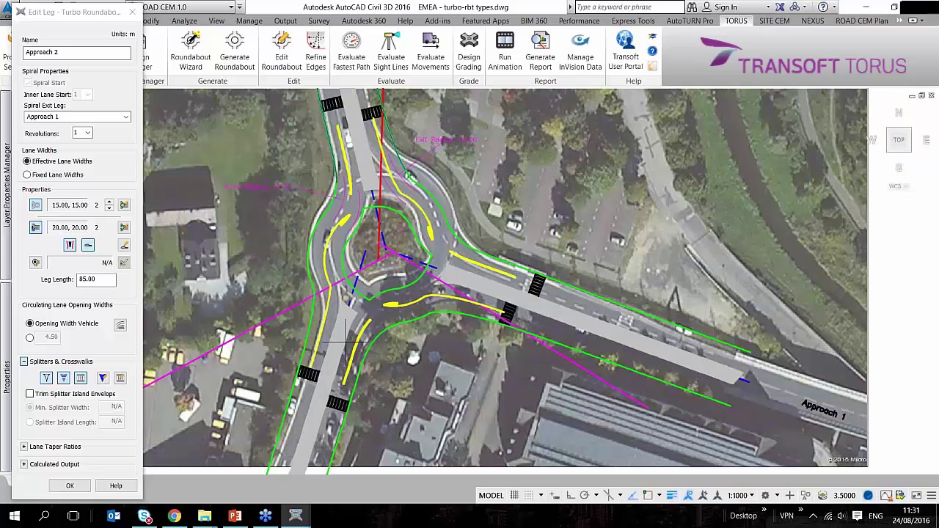
left_click(345, 345)
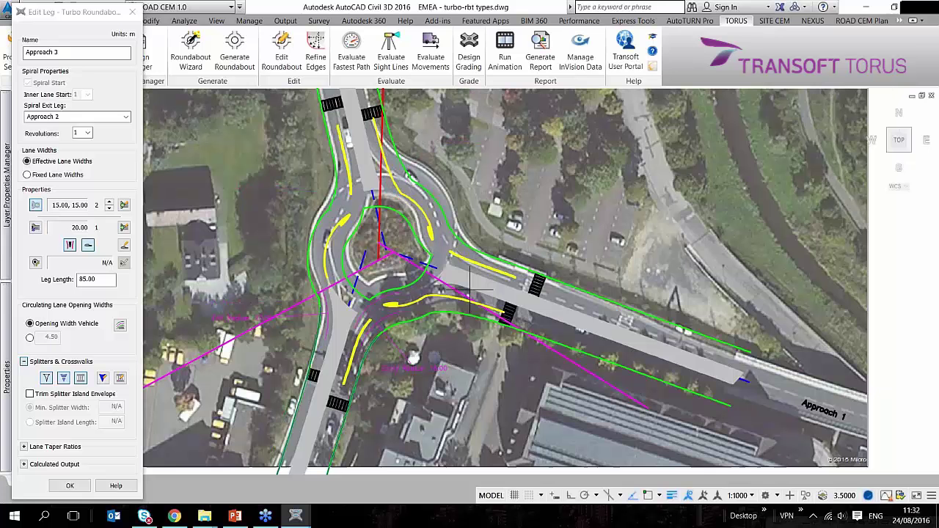
left_click(494, 290)
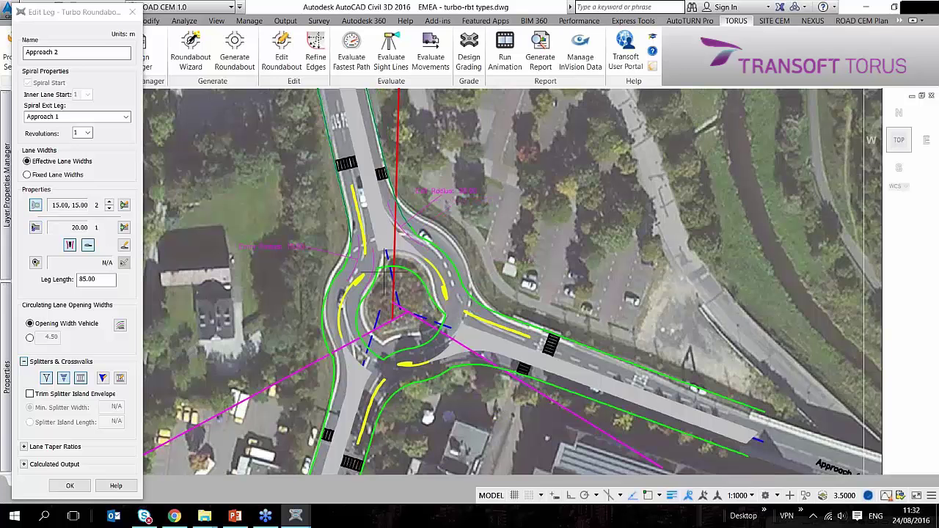
middle_click_drag(384, 272, 378, 215)
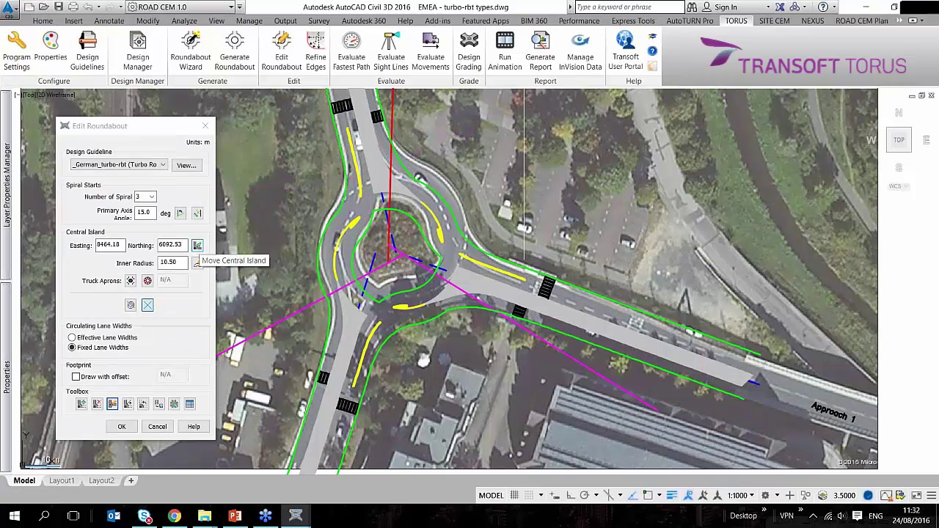
Step: Move the central island onto the one in the aerial image, at about easting 8465.06 and northing 6096.25
left_click(197, 246)
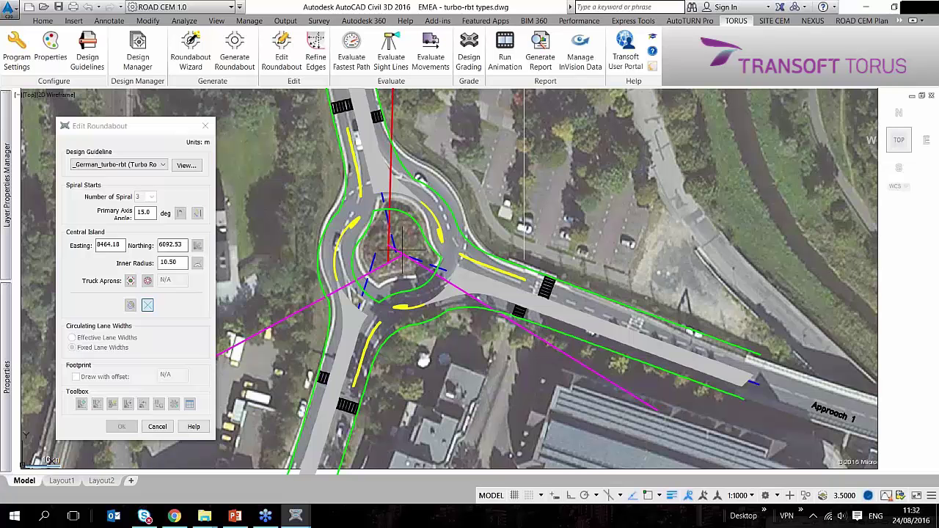
scroll(344, 239, "up", 3)
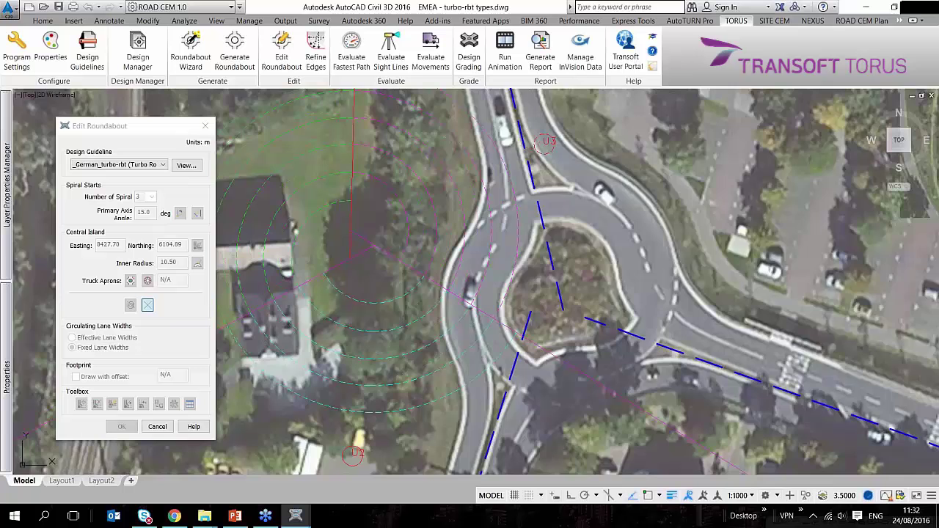
scroll(356, 246, "down", 2)
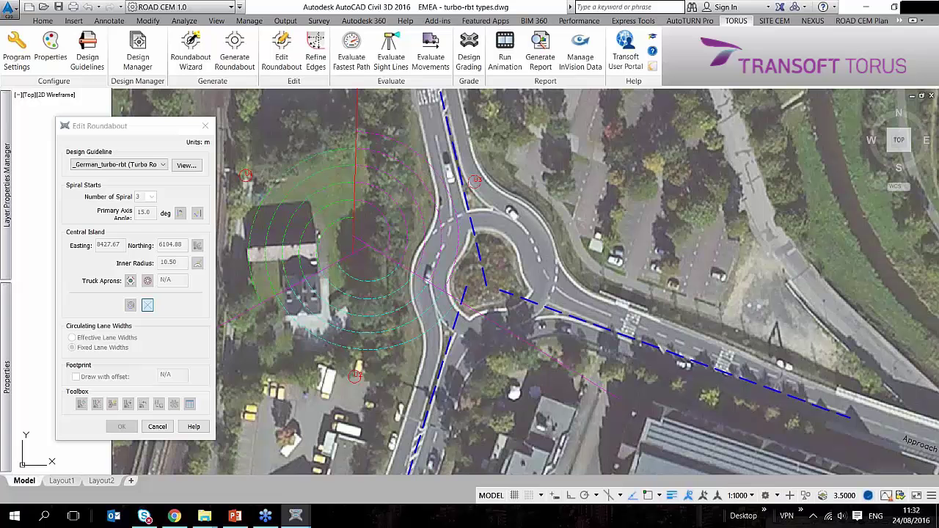
left_click(487, 287)
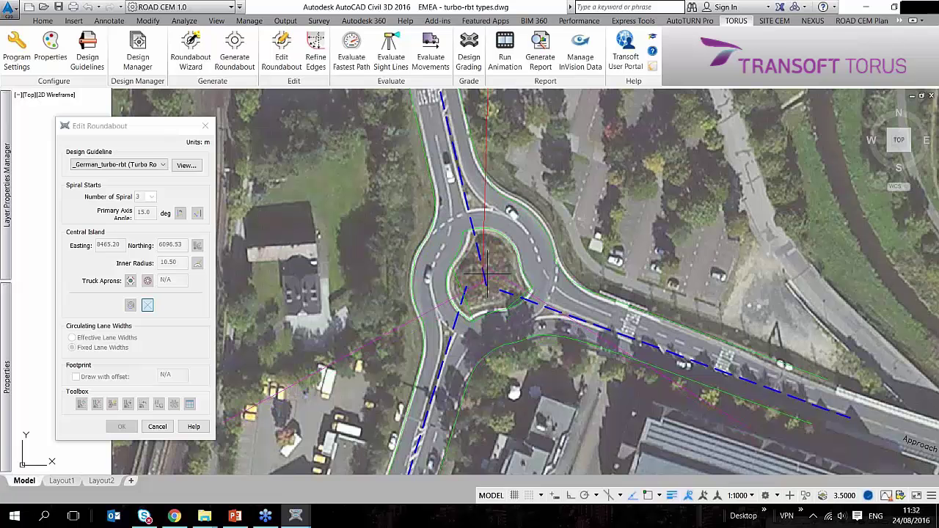
left_click(485, 275)
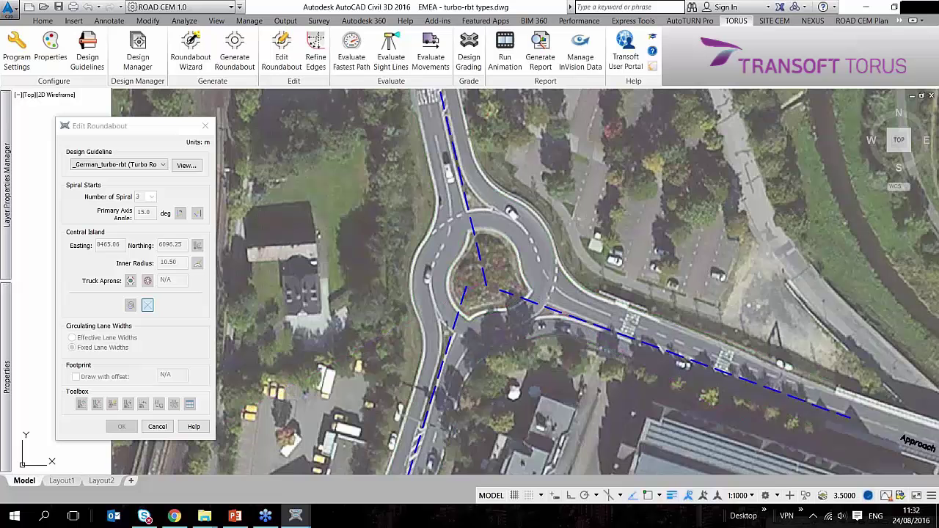
left_click(524, 292)
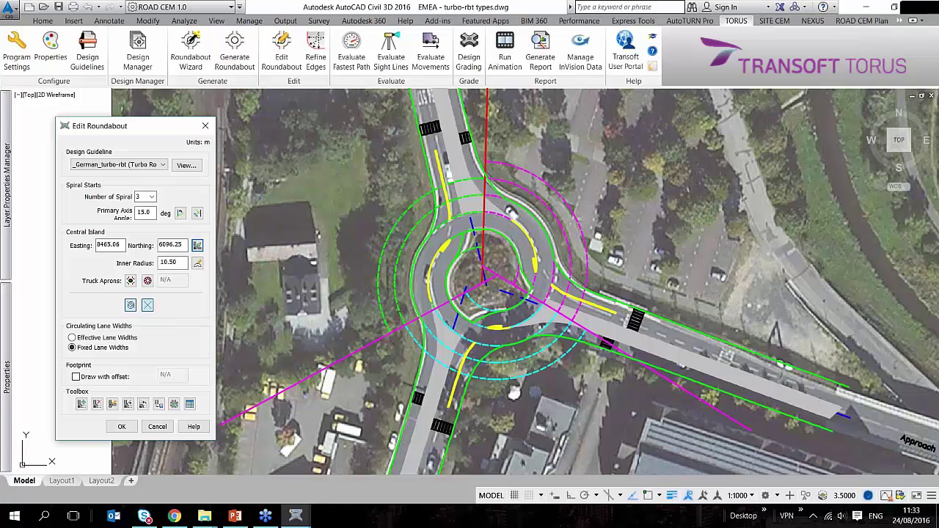
Step: Refine the central island's position to about easting 8465.26 and northing 6096.13, and hide the spiral construction circles
left_click(198, 246)
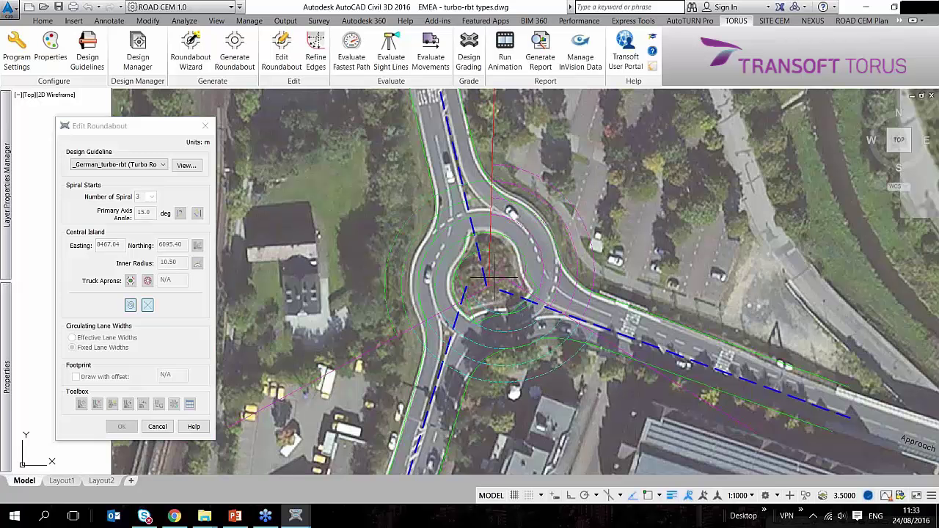
scroll(494, 278, "up", 2)
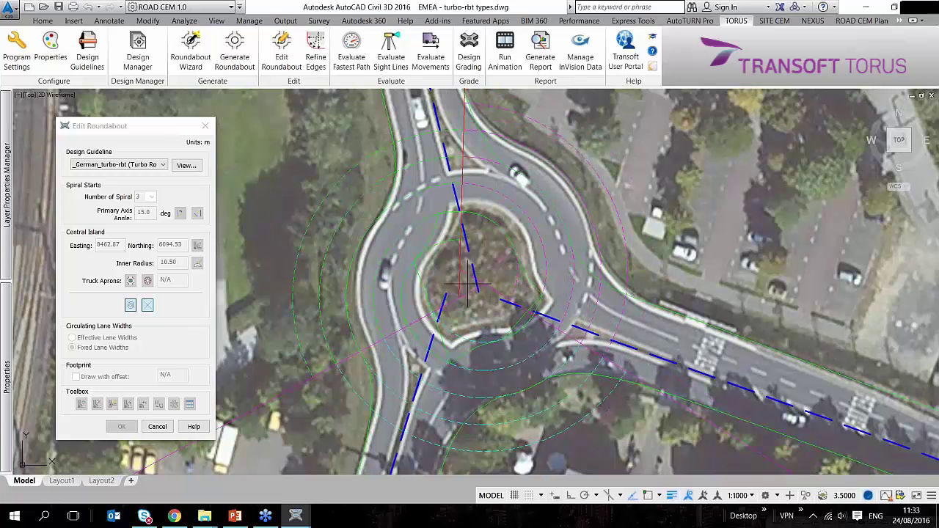
left_click(476, 274)
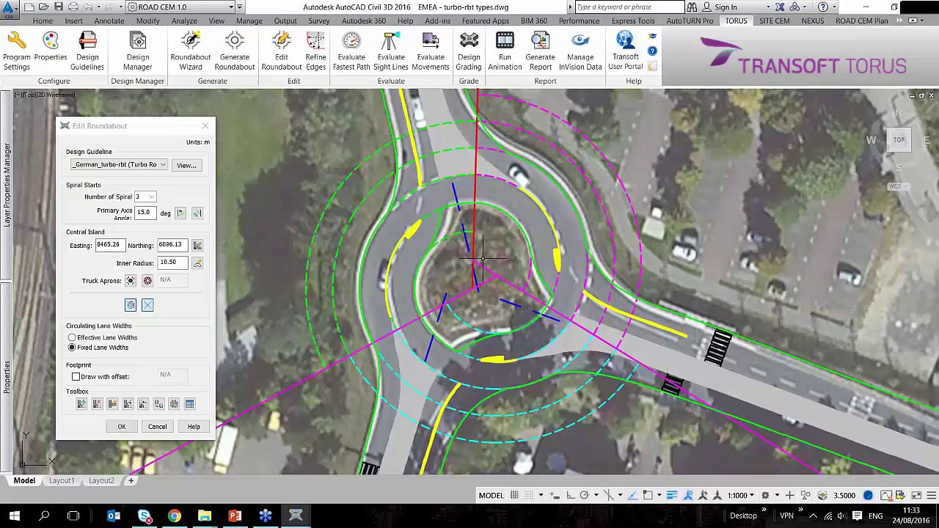
left_click(148, 305)
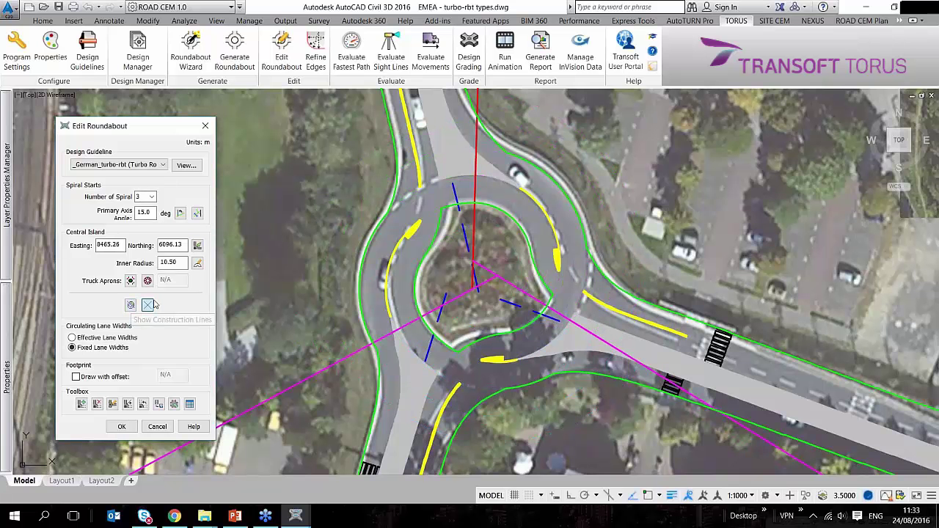
Step: Turn off the mountable curb on Approach 3 and check its opening width vehicle path settings
scroll(290, 287, "down", 2)
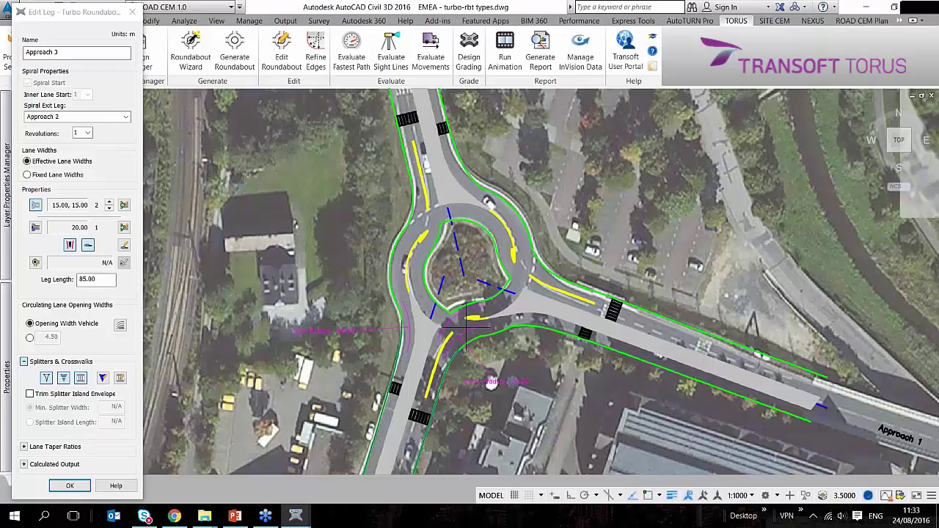
scroll(469, 323, "up", 2)
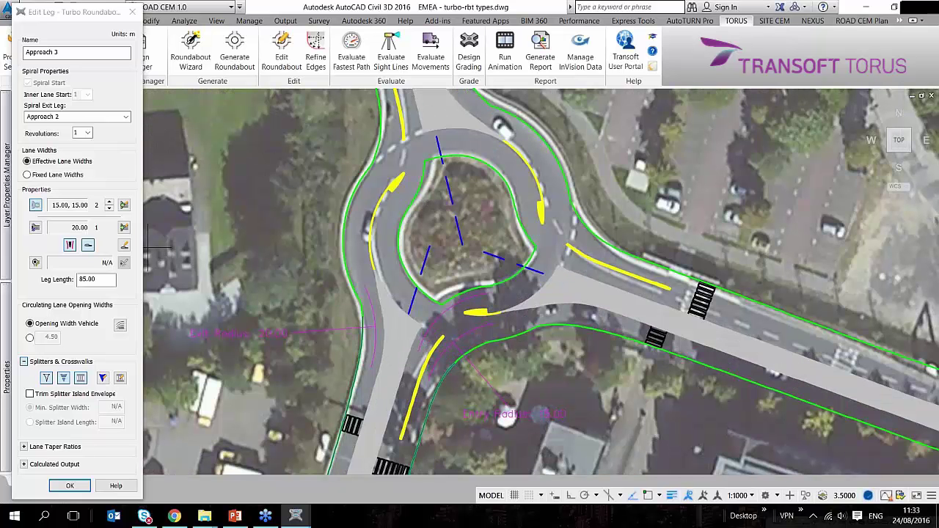
left_click(88, 245)
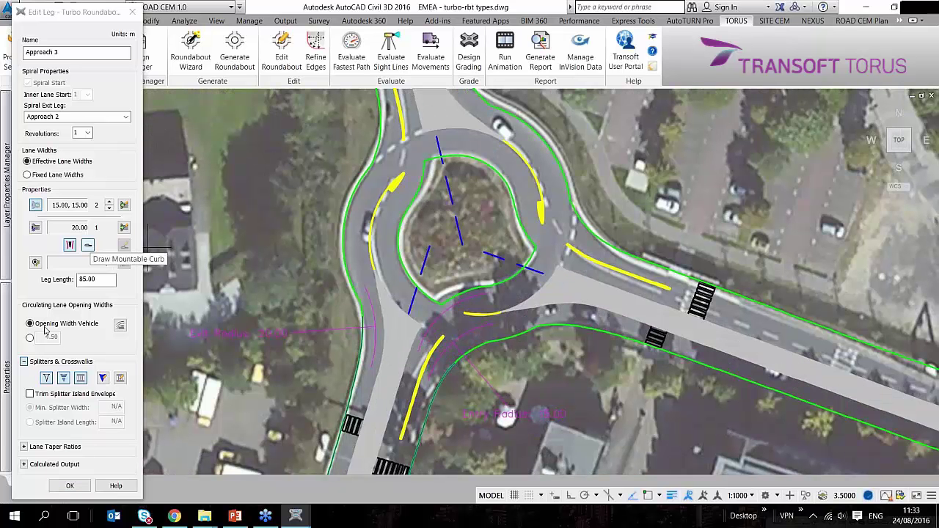
left_click(121, 326)
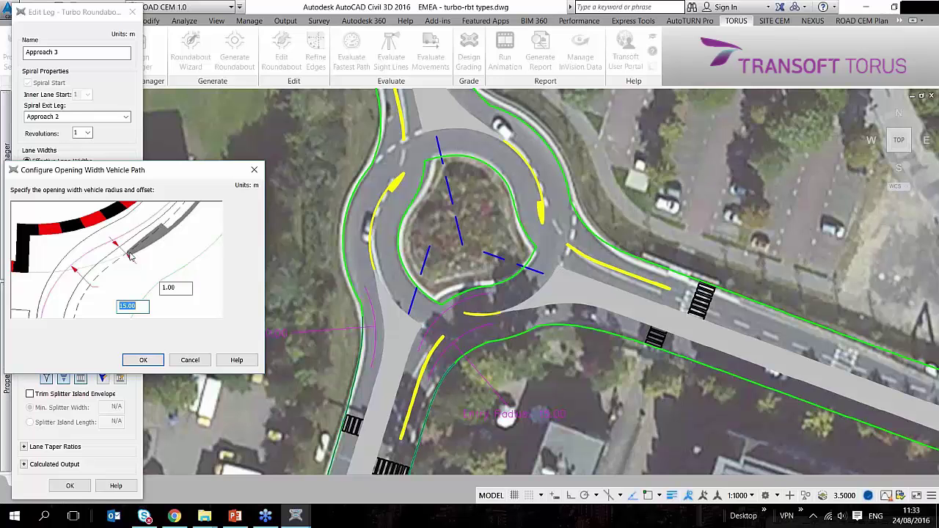
key("Return")
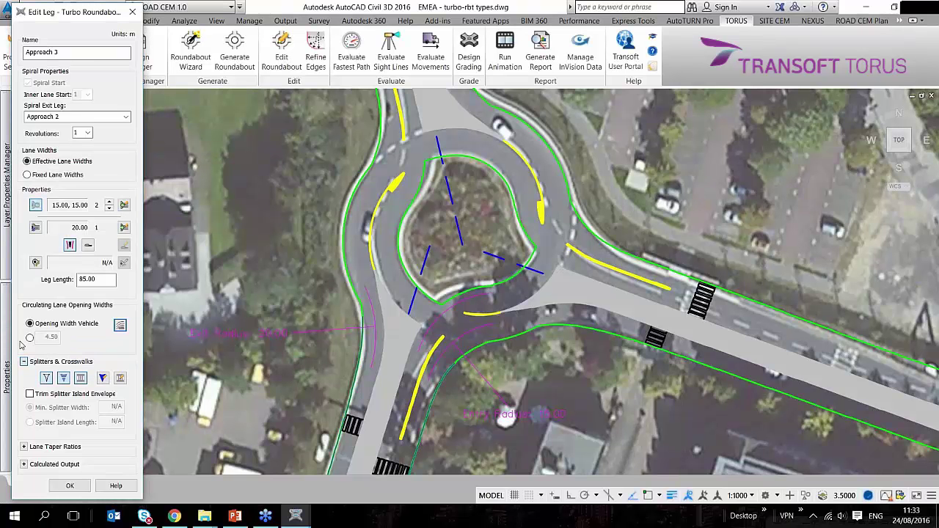
Step: Switch Approach 3's circulating lane opening to a fixed width and set it to 8.00 m
left_click(29, 337)
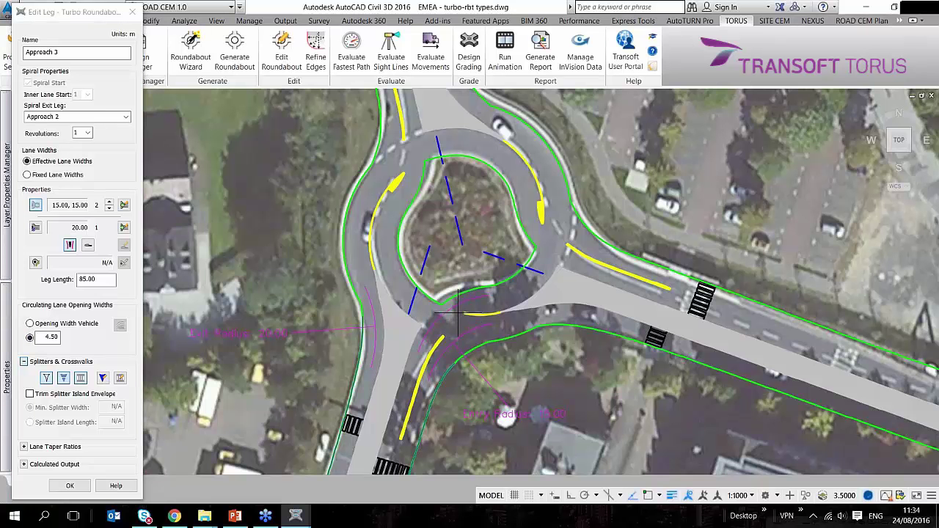
double_click(48, 337)
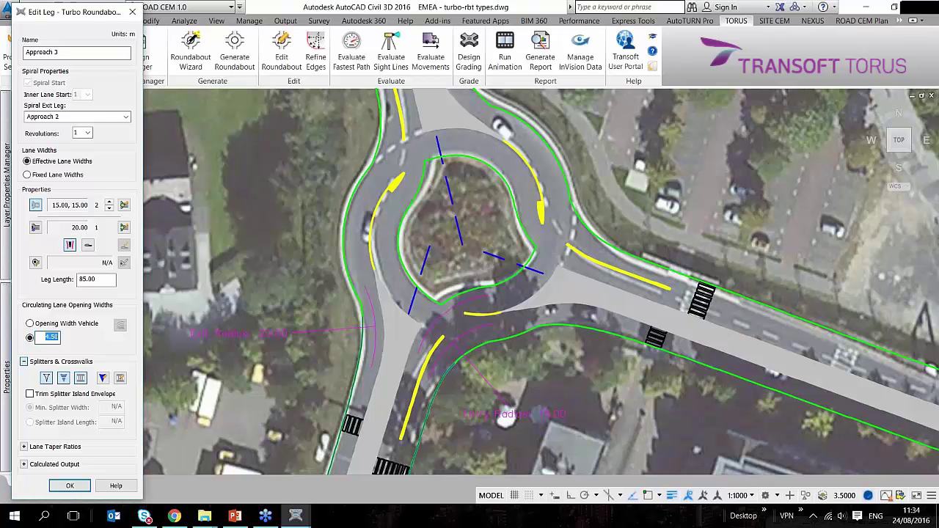
type("8")
key("Tab")
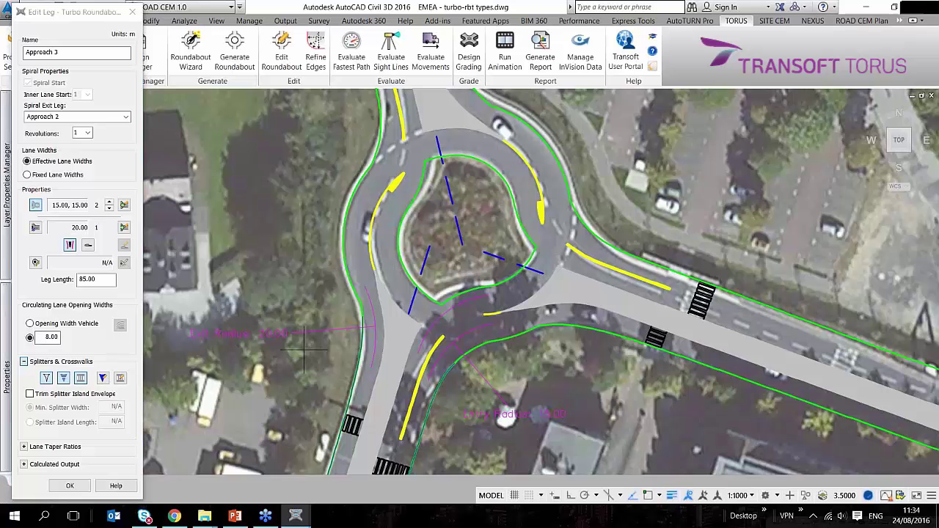
Step: On Approach 1, turn off the mountable curb and set a fixed circulating lane opening width of 8.00 m
left_click(588, 247)
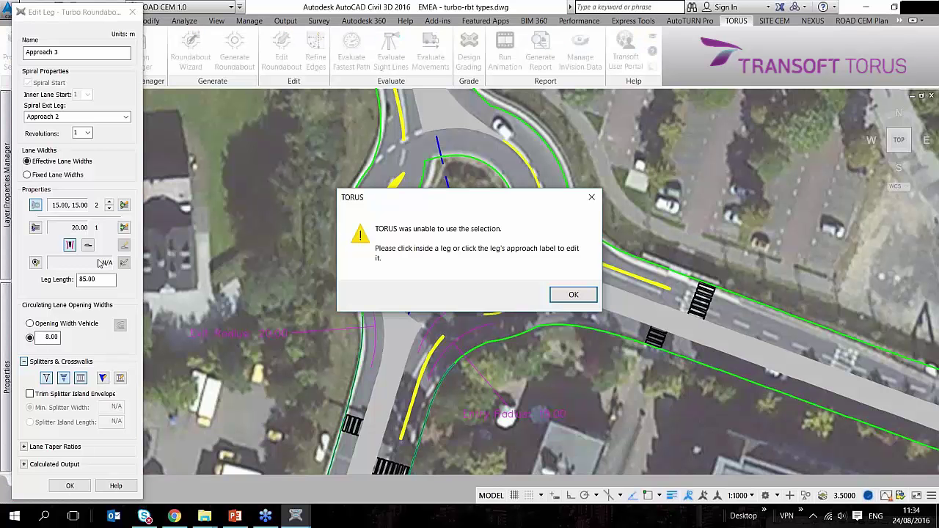
key("Return")
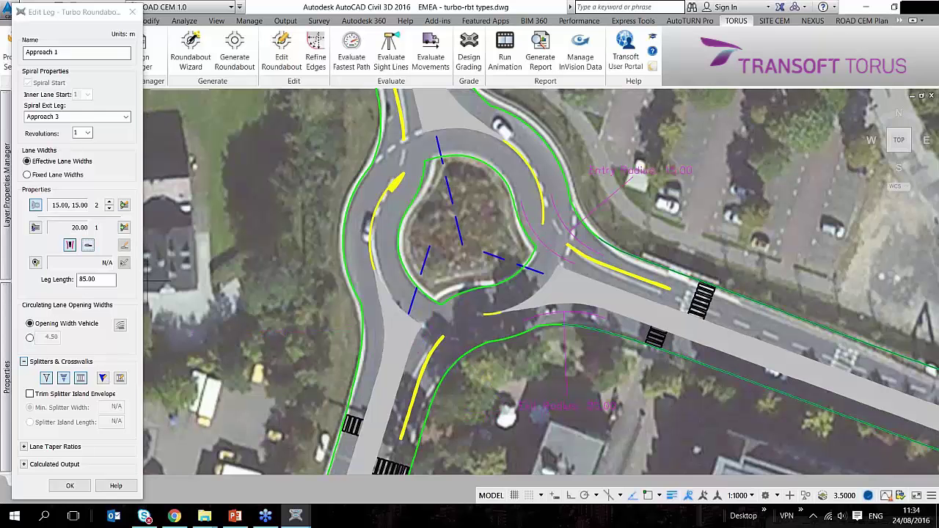
left_click(29, 337)
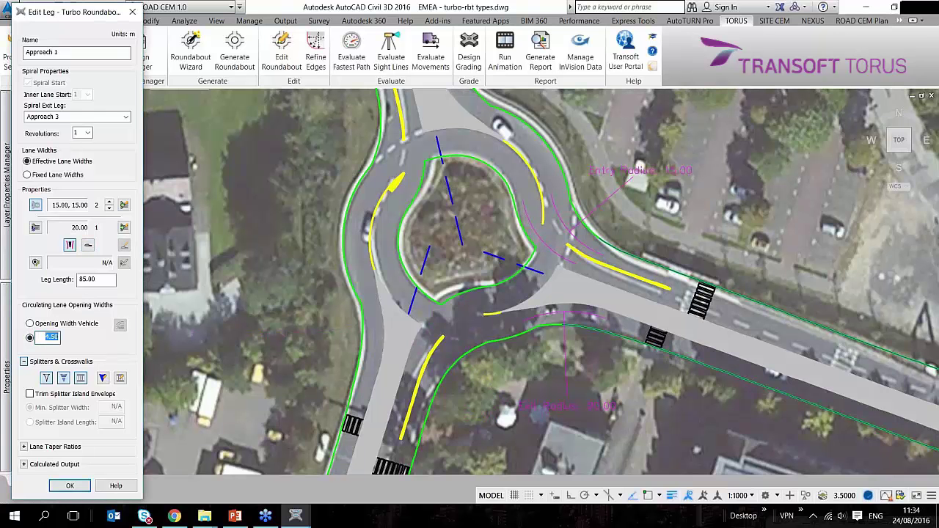
type("8")
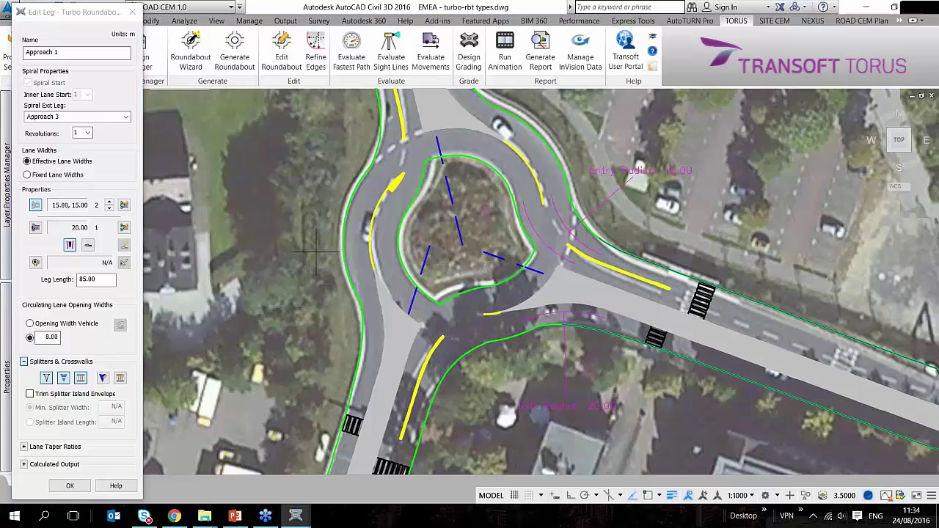
Step: On Approach 2, set a fixed circulating lane opening width of 8.00 m and turn off the mountable curb
middle_click_drag(317, 252, 323, 304)
left_click(405, 135)
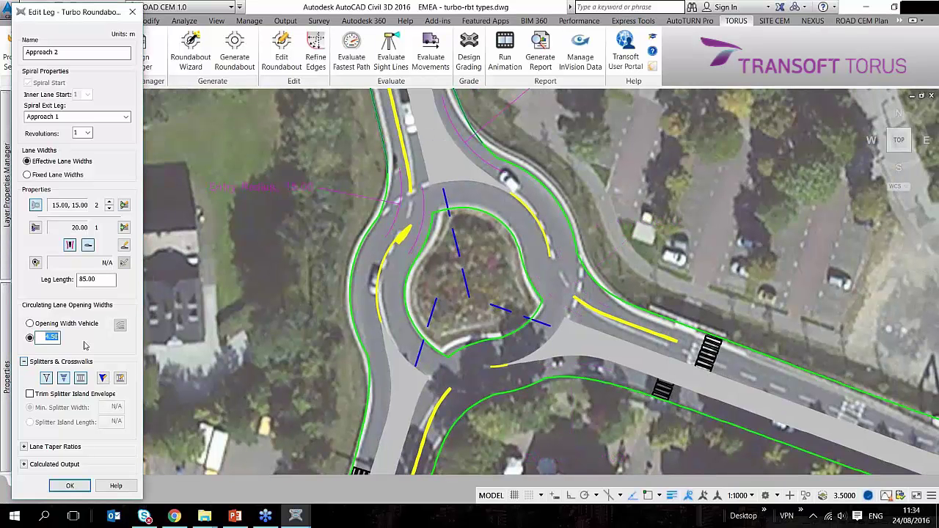
type("8")
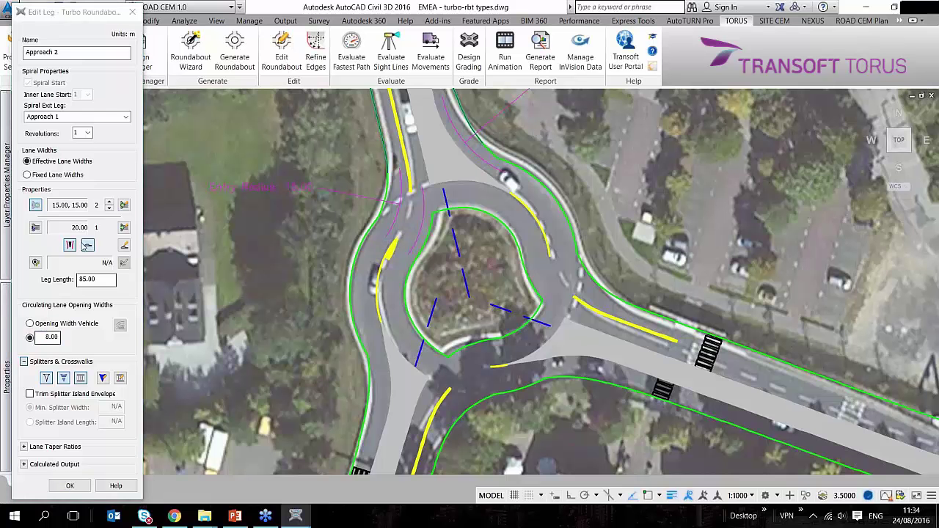
left_click(89, 246)
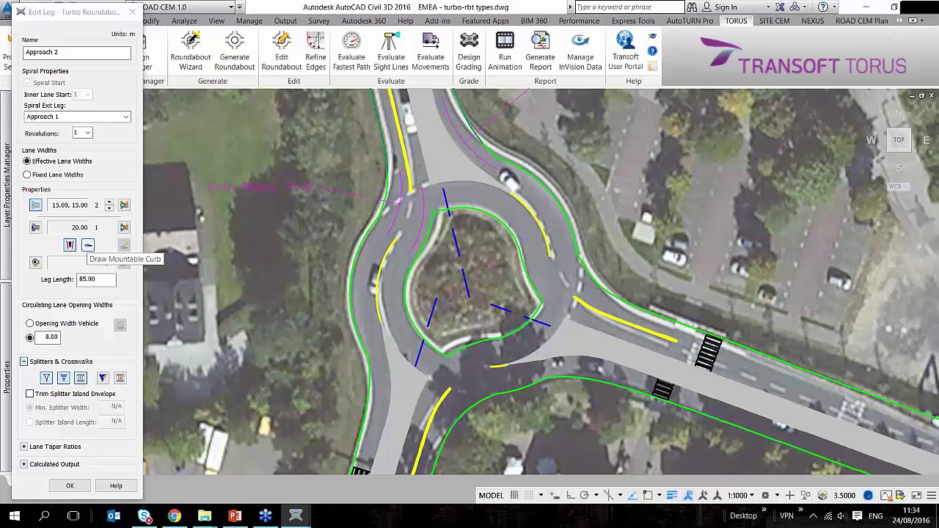
Step: Remove the crosswalks from the Approach 3 leg
middle_click_drag(415, 361, 417, 288)
left_click(412, 341)
middle_click_drag(416, 330, 409, 309)
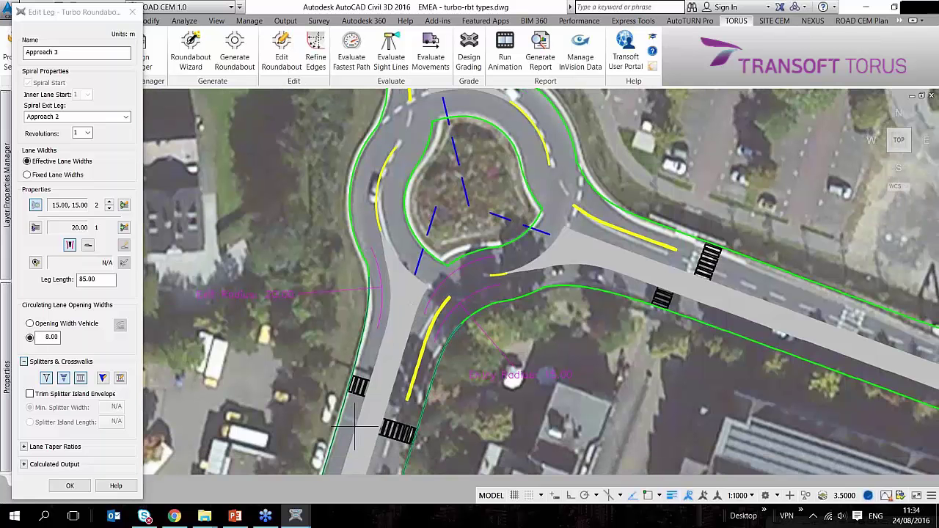
left_click(85, 382)
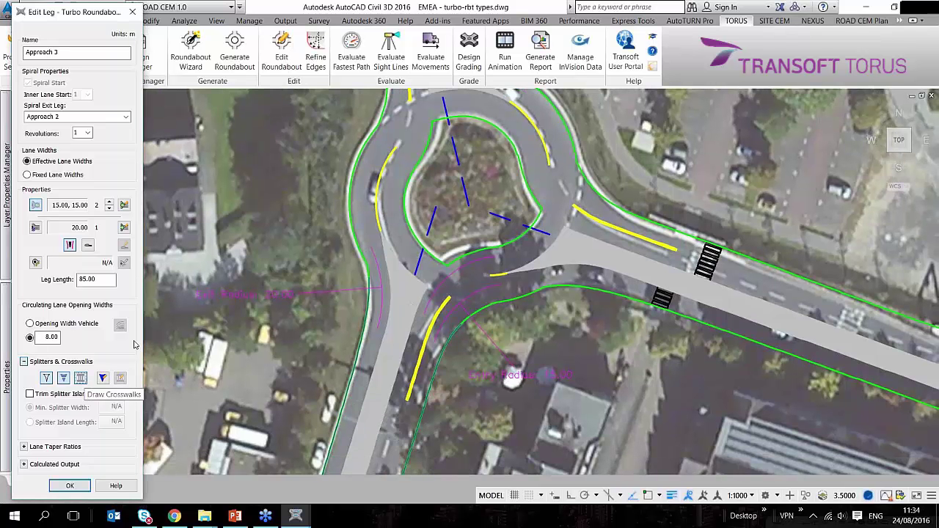
Step: Set the median width in Approach 3's splitter island envelope to 2.00 m
left_click(102, 378)
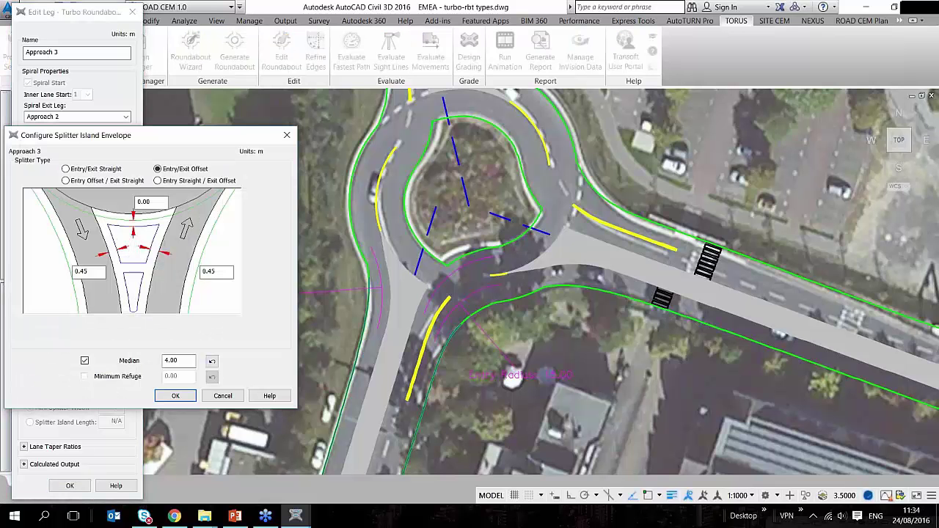
double_click(177, 361)
type("2")
key("Tab")
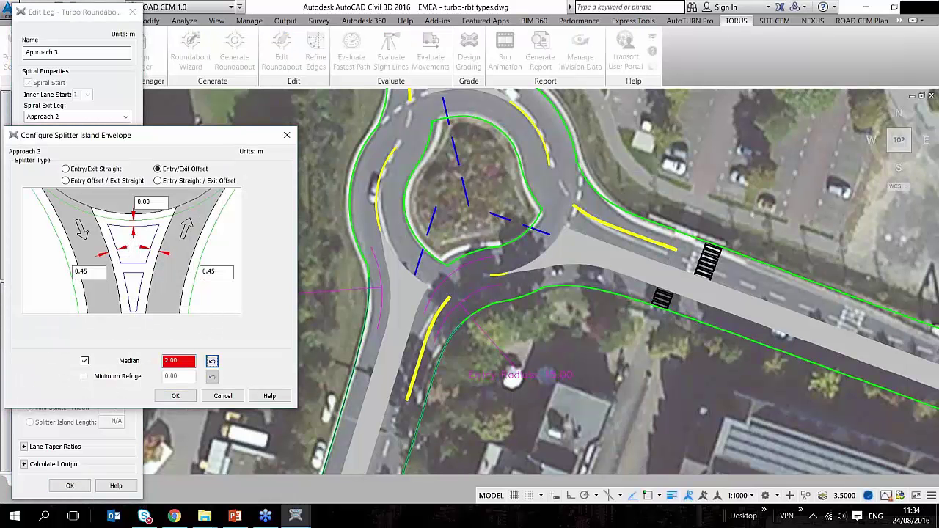